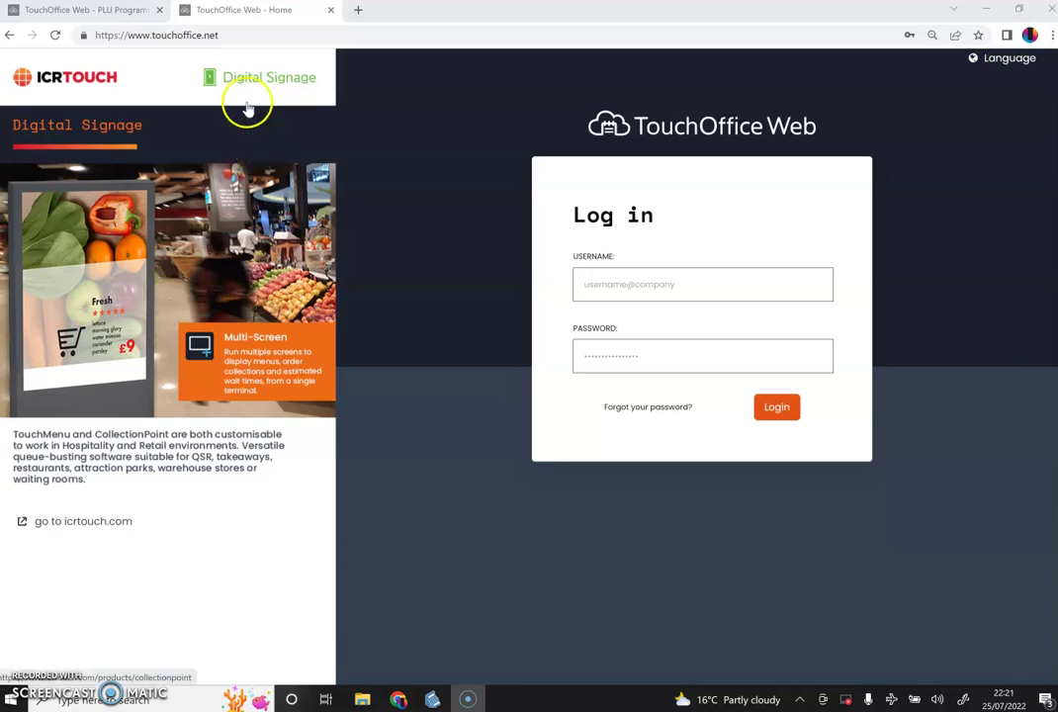
# Step: Open the Head Office PLU Programming list at page 1 of 84
pyautogui.moveTo(222, 35); pyautogui.dragTo(79, 37)
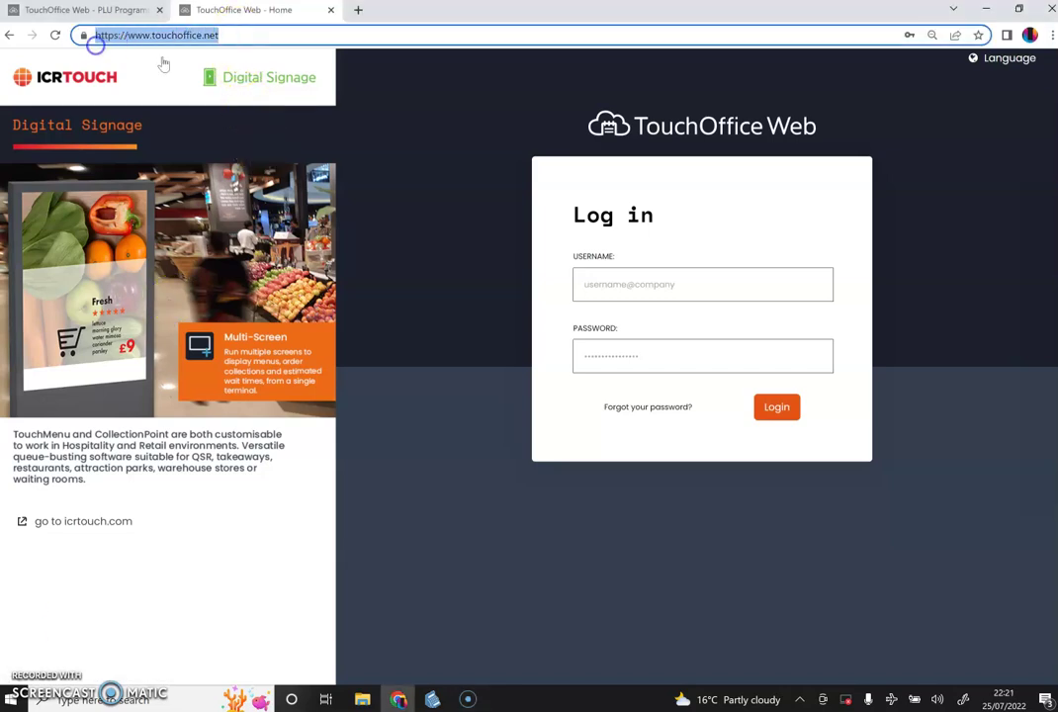
pyautogui.click(373, 37)
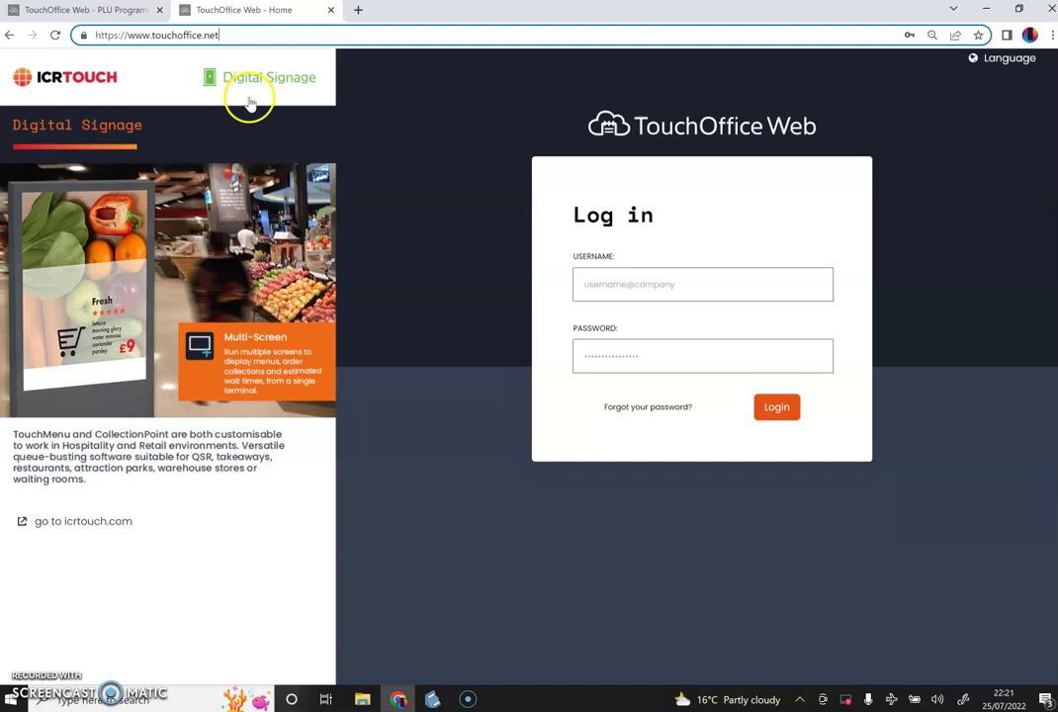
pyautogui.click(115, 12)
pyautogui.click(56, 113)
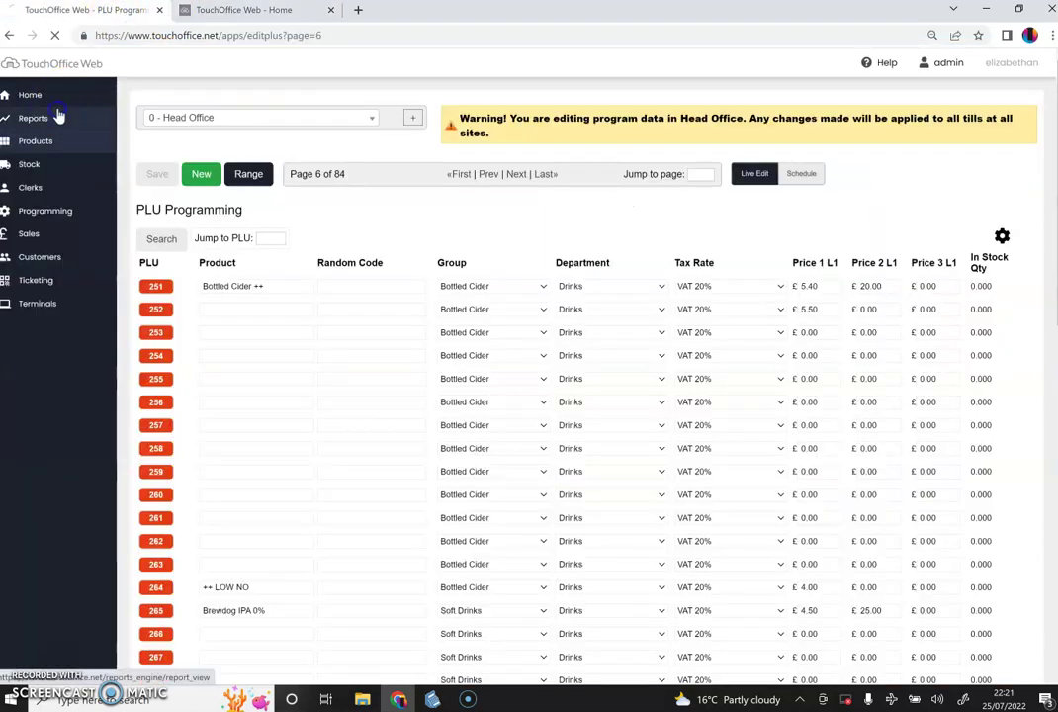
pyautogui.click(51, 102)
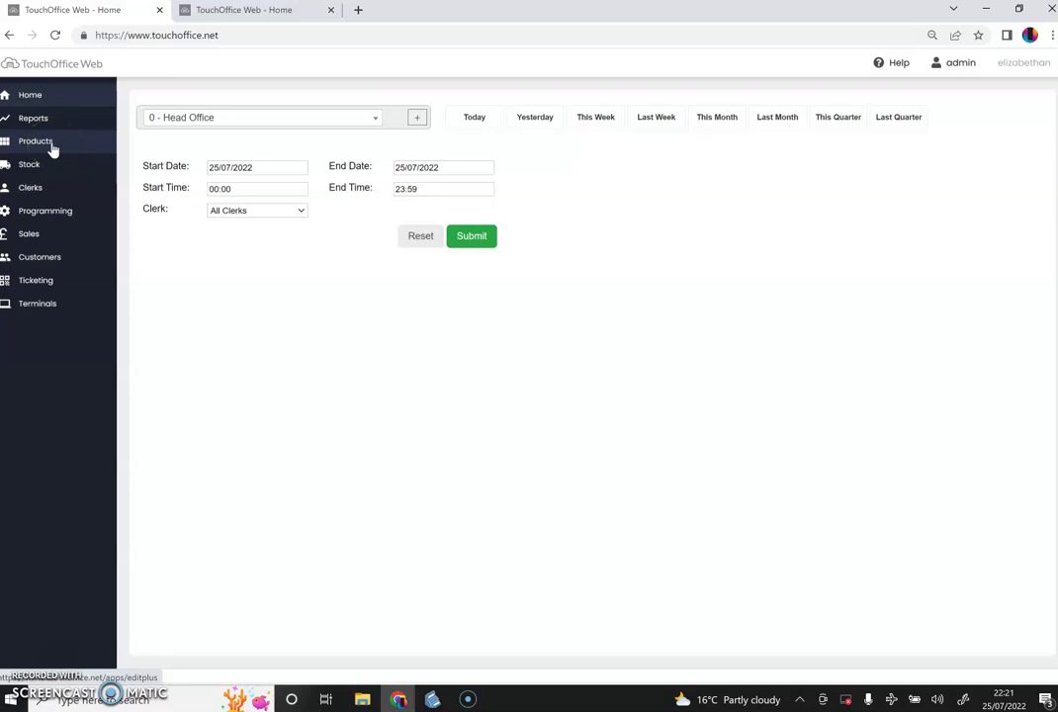
pyautogui.click(52, 149)
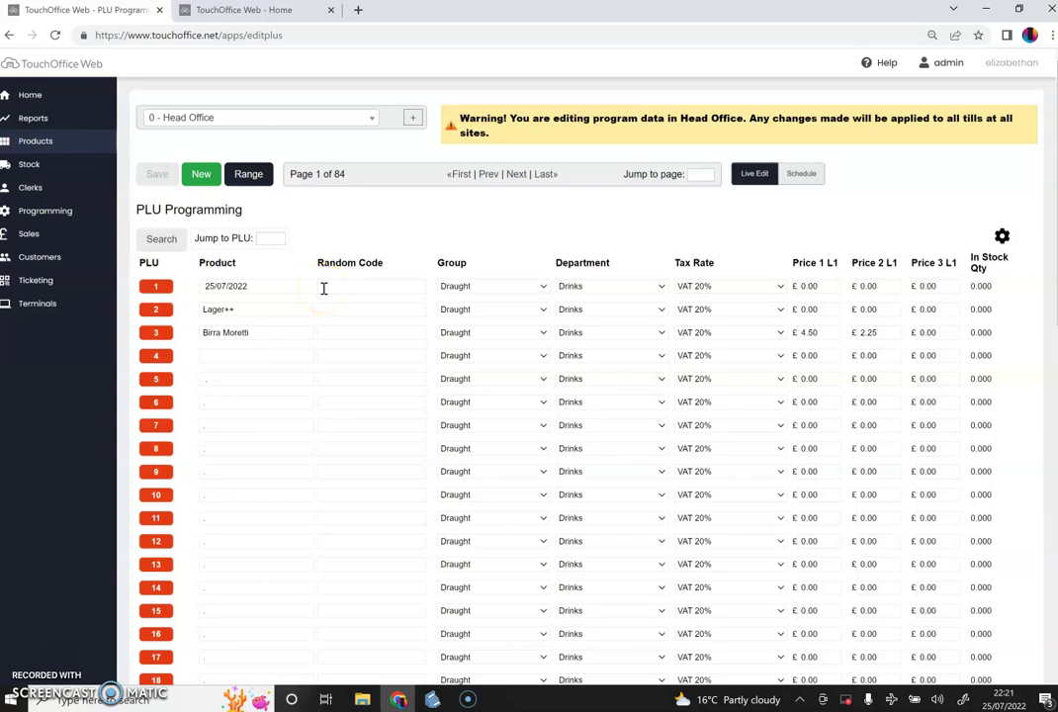
# Step: Check Birra Moretti's two price levels on PLU 3
pyautogui.click(274, 340)
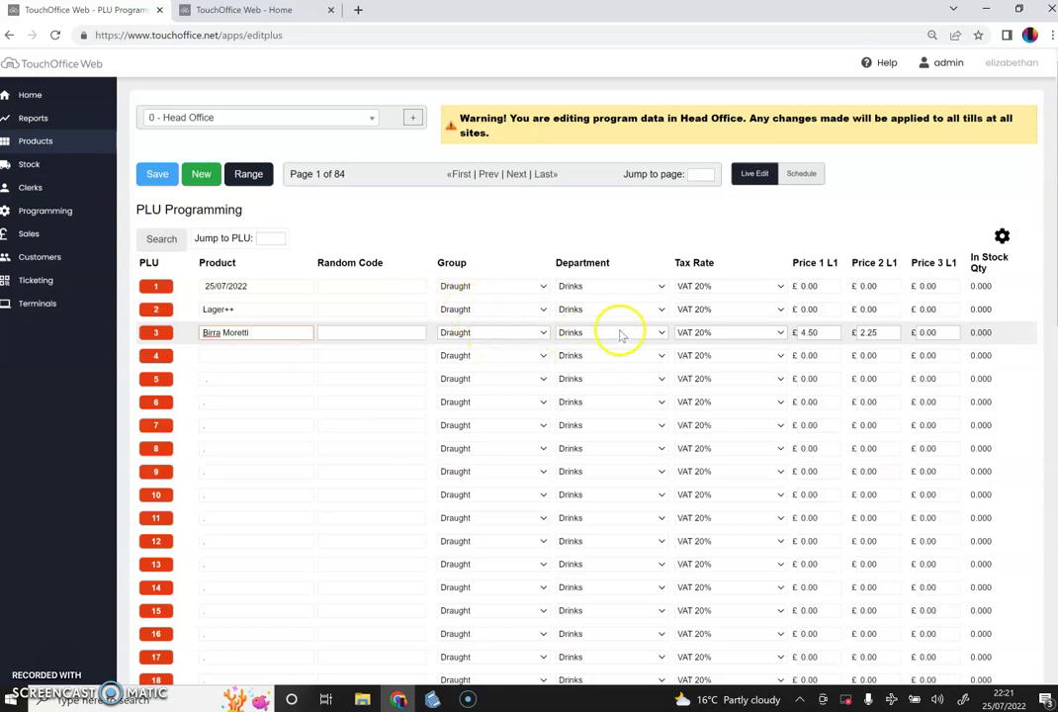
pyautogui.click(827, 332)
pyautogui.click(880, 333)
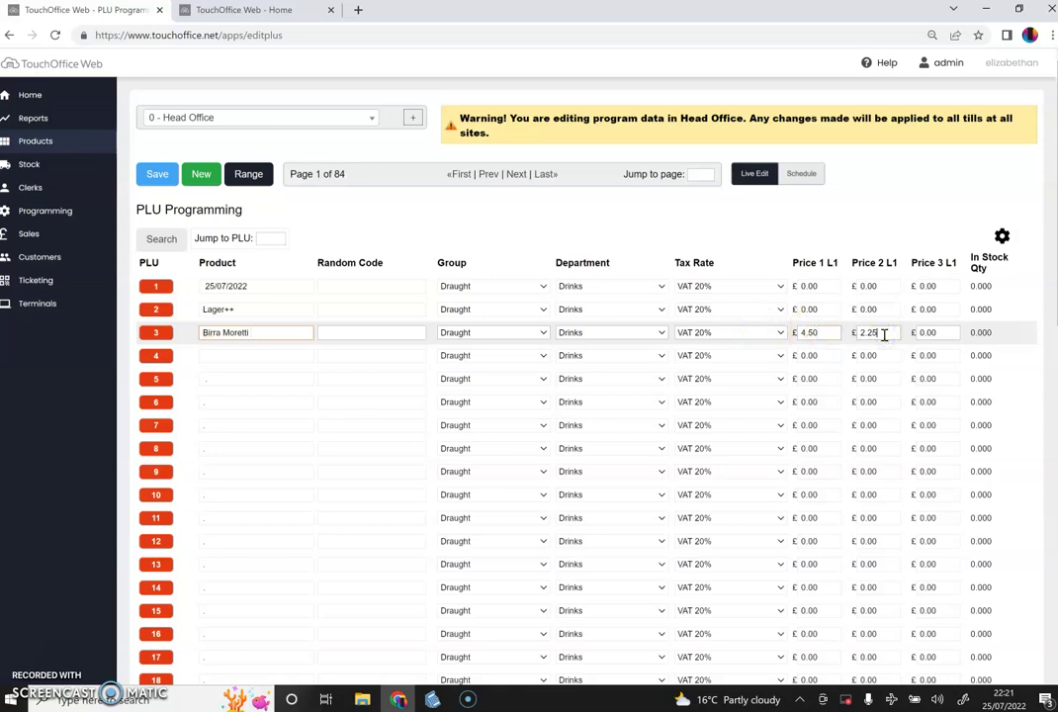
# Step: Enter Heineken as PLU 4 with prices 4.50 and 2.25, then save
pyautogui.click(277, 354)
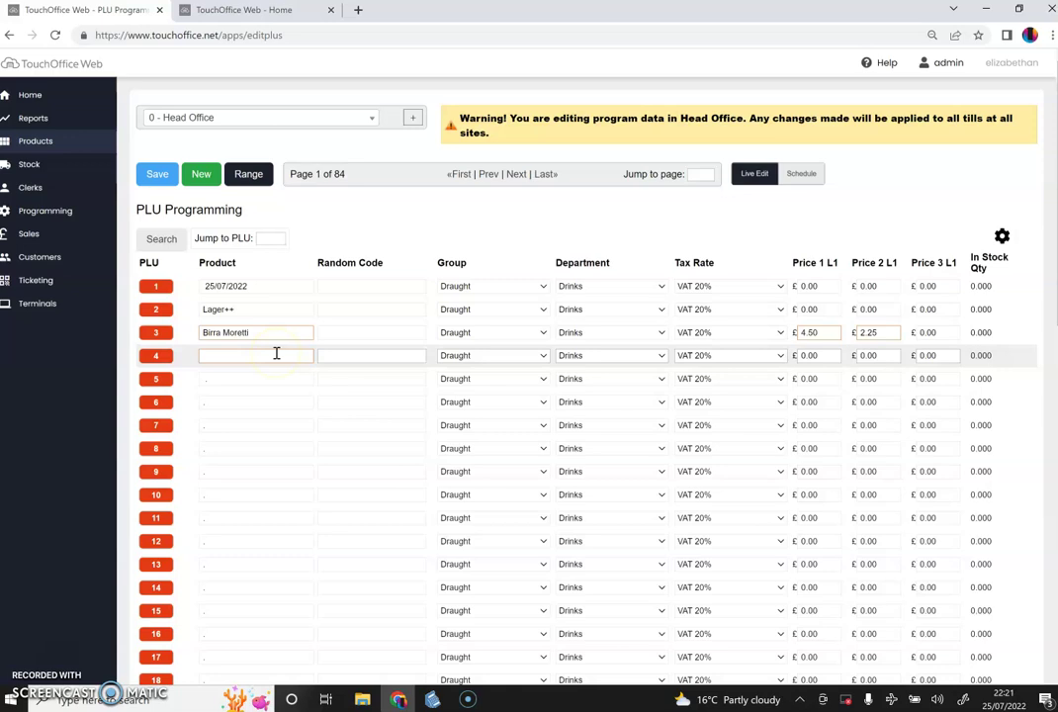
pyautogui.write('Heineken')
pyautogui.press('Tab')
pyautogui.press('Tab')
pyautogui.press('Tab')
pyautogui.press('Tab')
pyautogui.press('Tab')
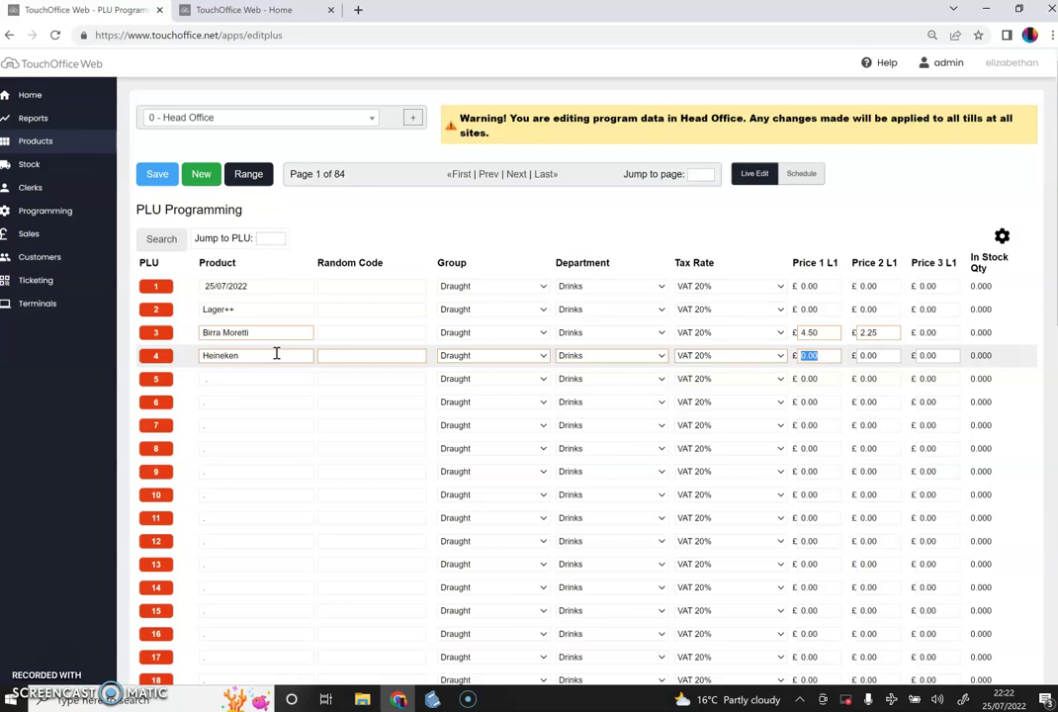
pyautogui.write('4.50')
pyautogui.press('Tab')
pyautogui.write('2.25')
pyautogui.click(156, 174)
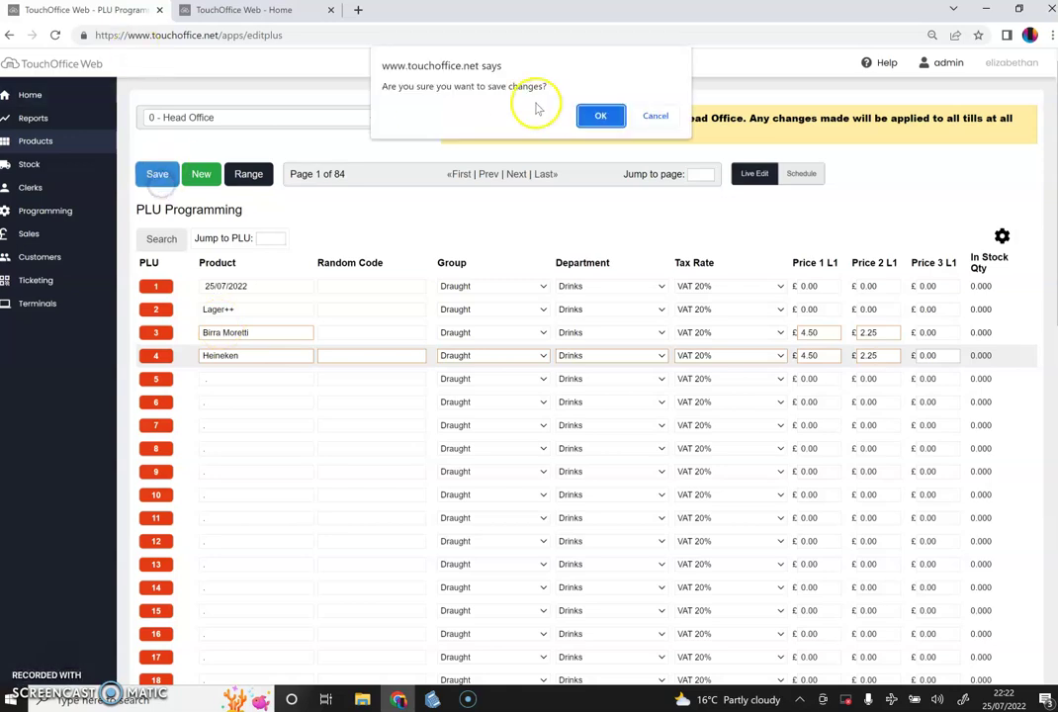
pyautogui.click(598, 114)
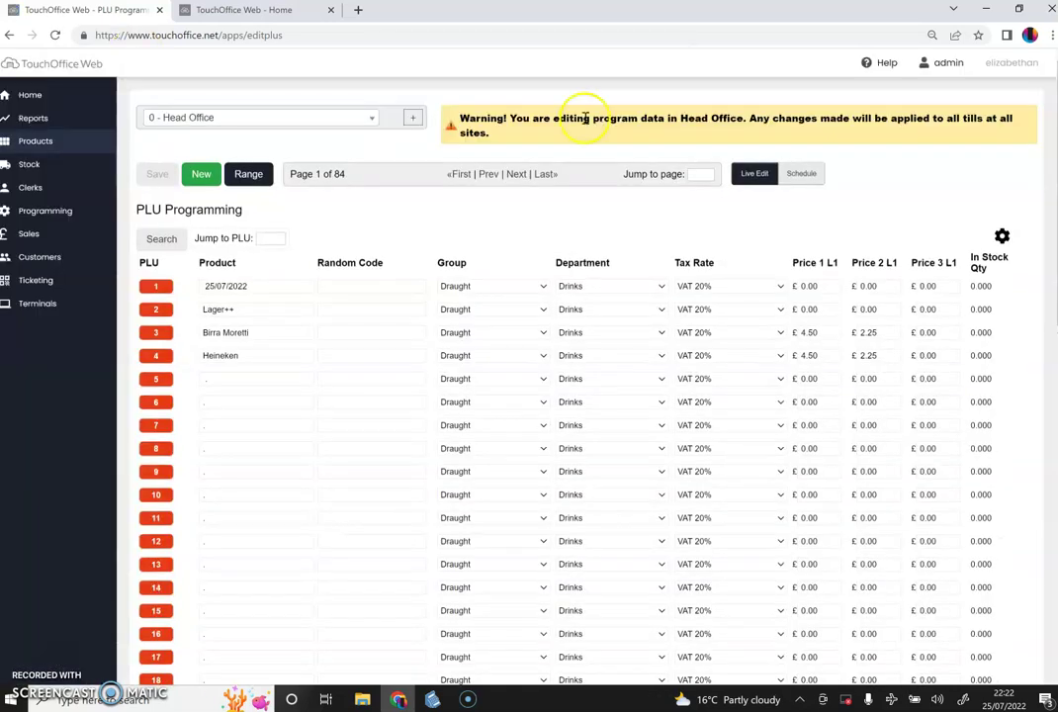
# Step: On the next page, name PLU 52 Inches Cider at 4.50 and 2.25, then save
pyautogui.click(516, 174)
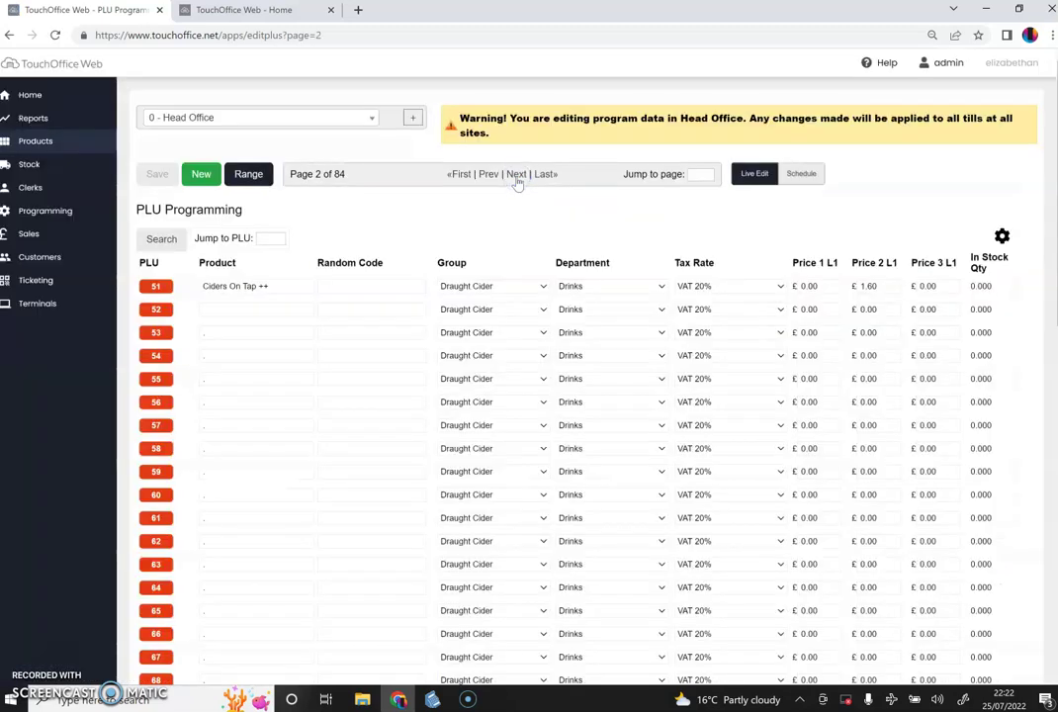
pyautogui.click(279, 309)
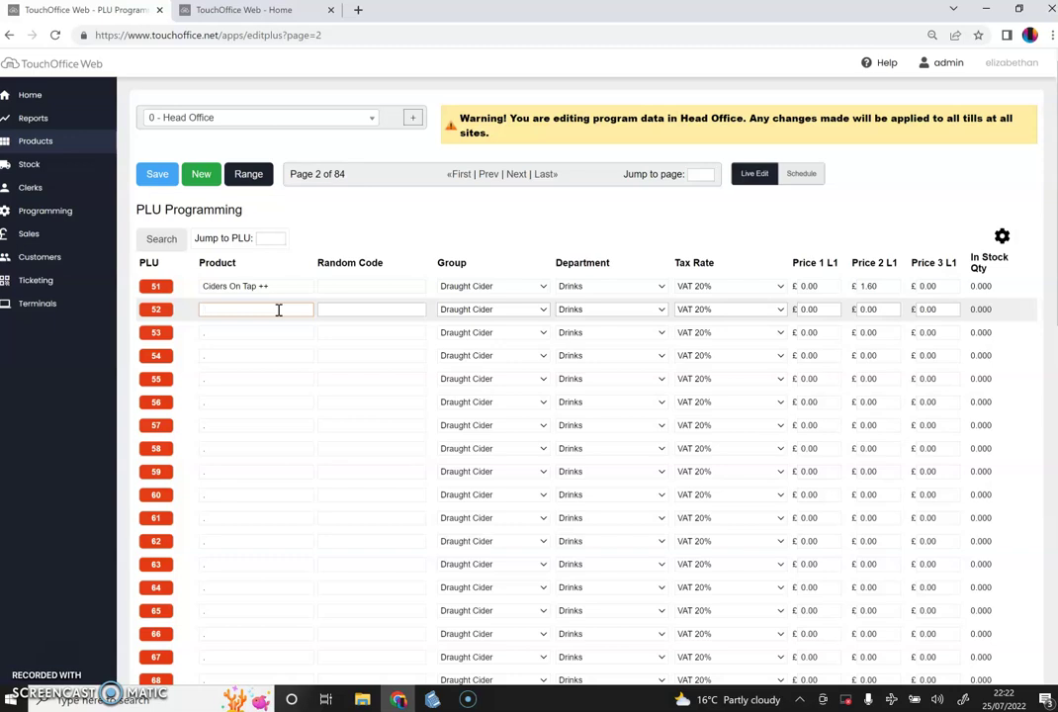
pyautogui.write('Inches Ta')
pyautogui.press('BackSpace')
pyautogui.write('Cider')
pyautogui.press('Tab')
pyautogui.press('Tab')
pyautogui.press('Tab')
pyautogui.press('Tab')
pyautogui.write('4.50')
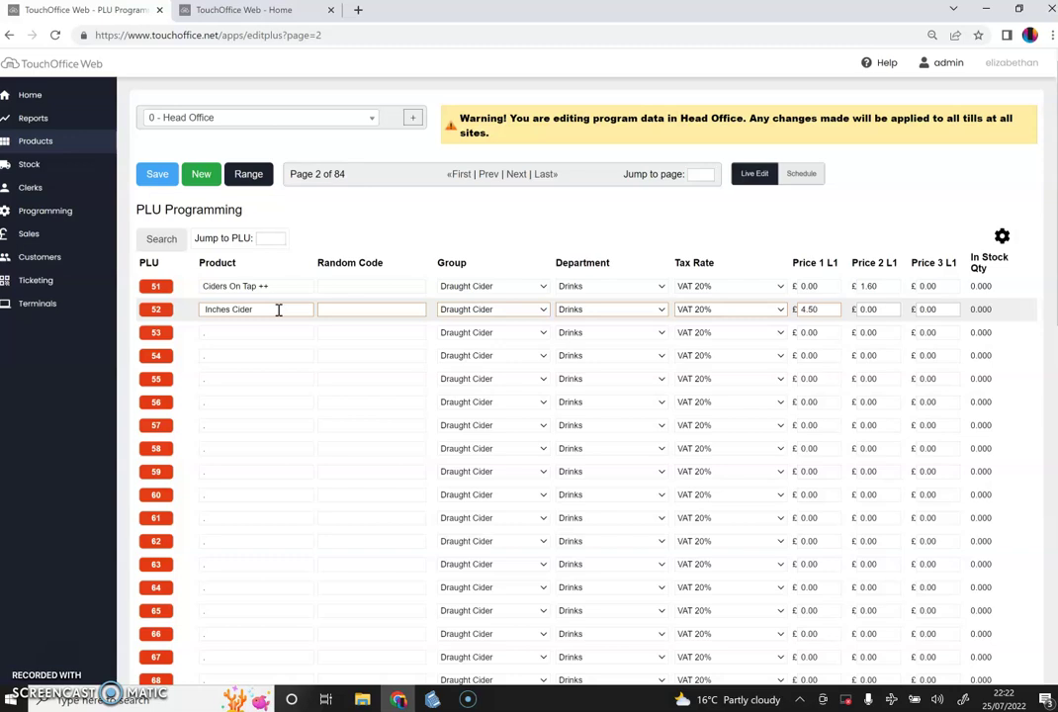
pyautogui.press('Tab')
pyautogui.write('2.25')
pyautogui.click(155, 174)
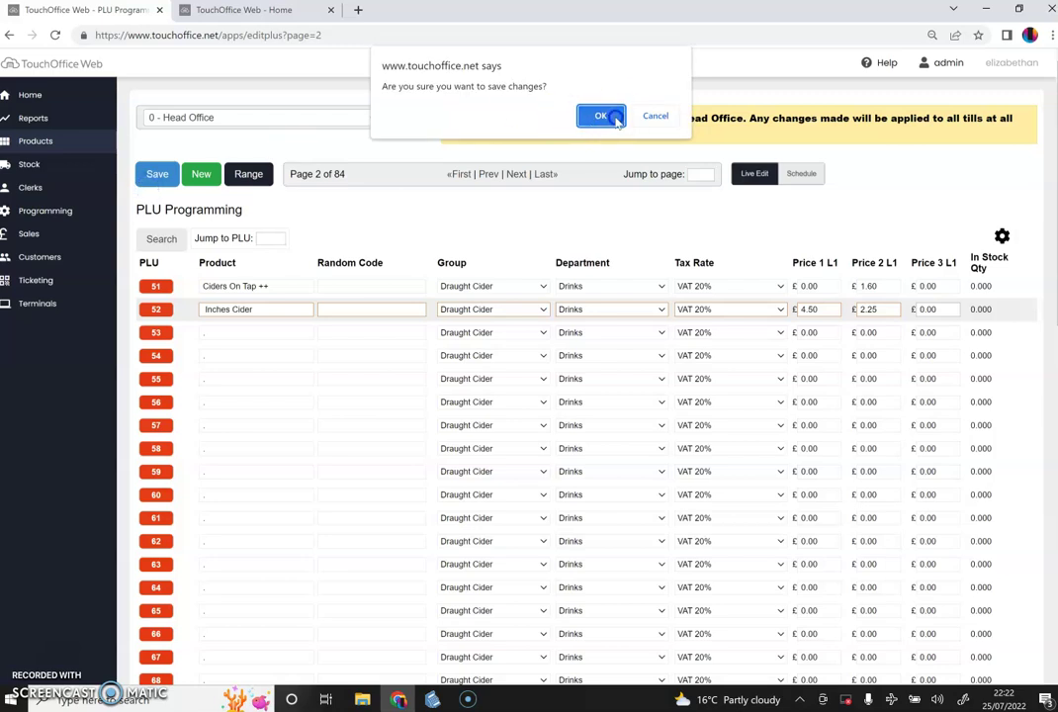
pyautogui.click(615, 117)
# Step: Page forward through the PLU list to page 6
pyautogui.click(520, 175)
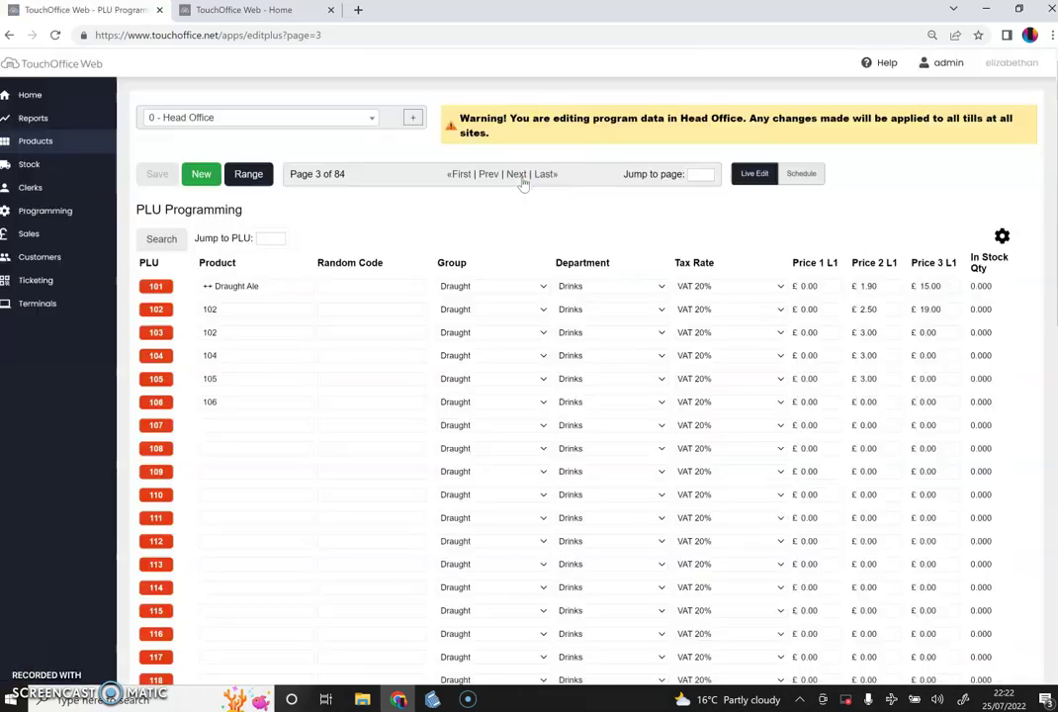
pyautogui.click(520, 175)
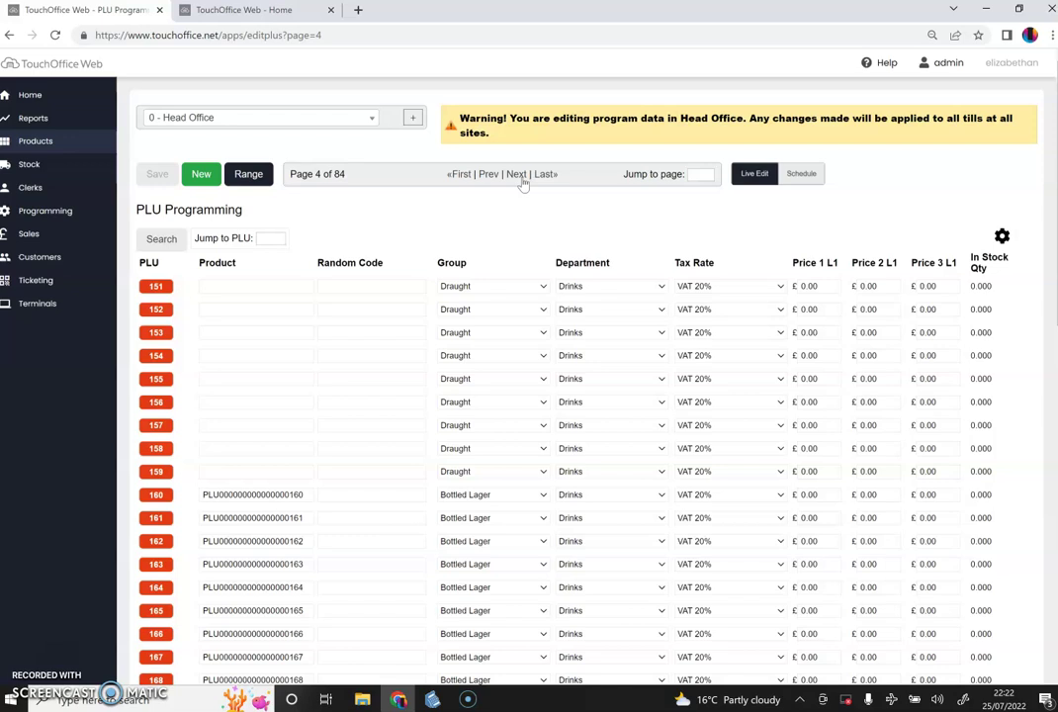
pyautogui.click(520, 175)
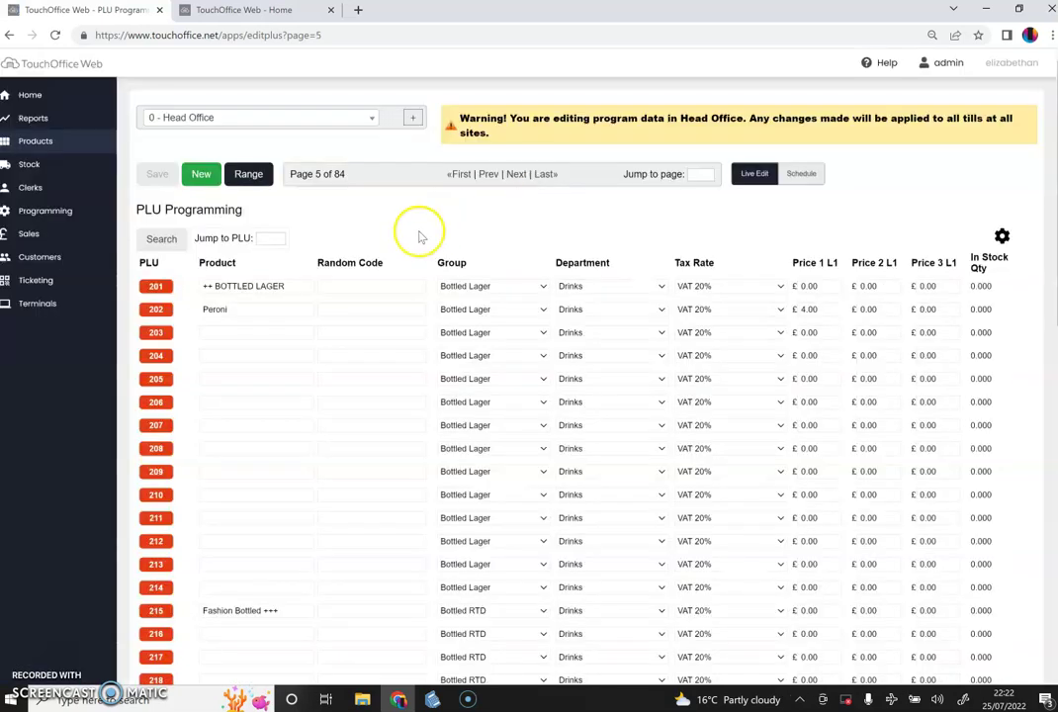
pyautogui.click(515, 175)
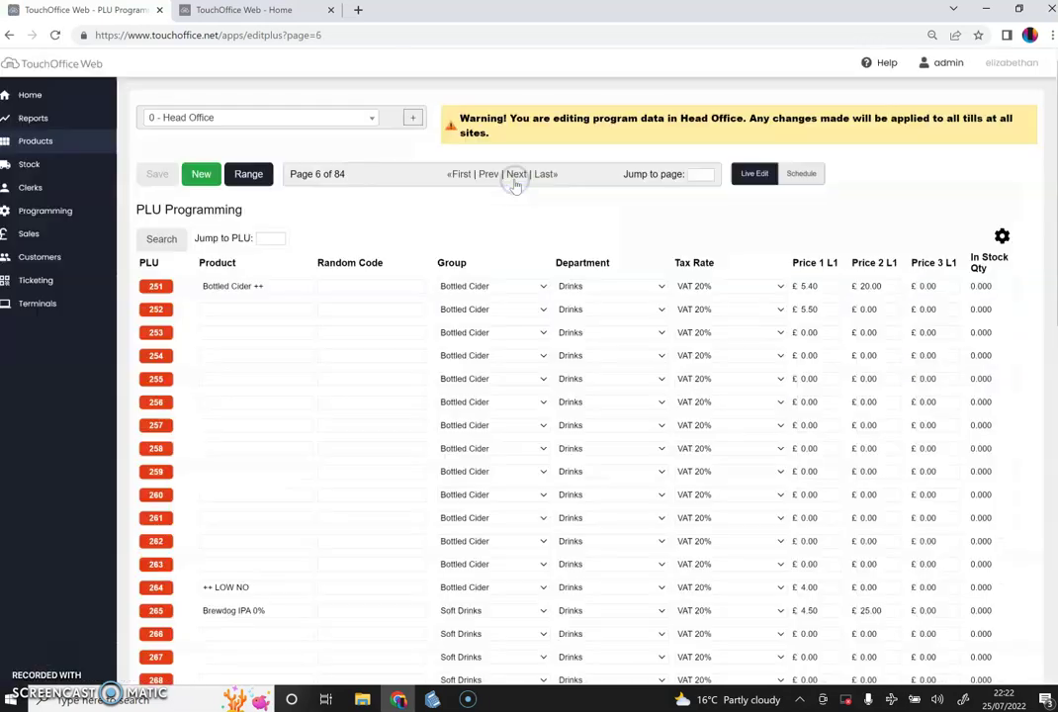
# Step: Name PLU 252 Old Moat with a first price of 5.50, then save
pyautogui.click(267, 312)
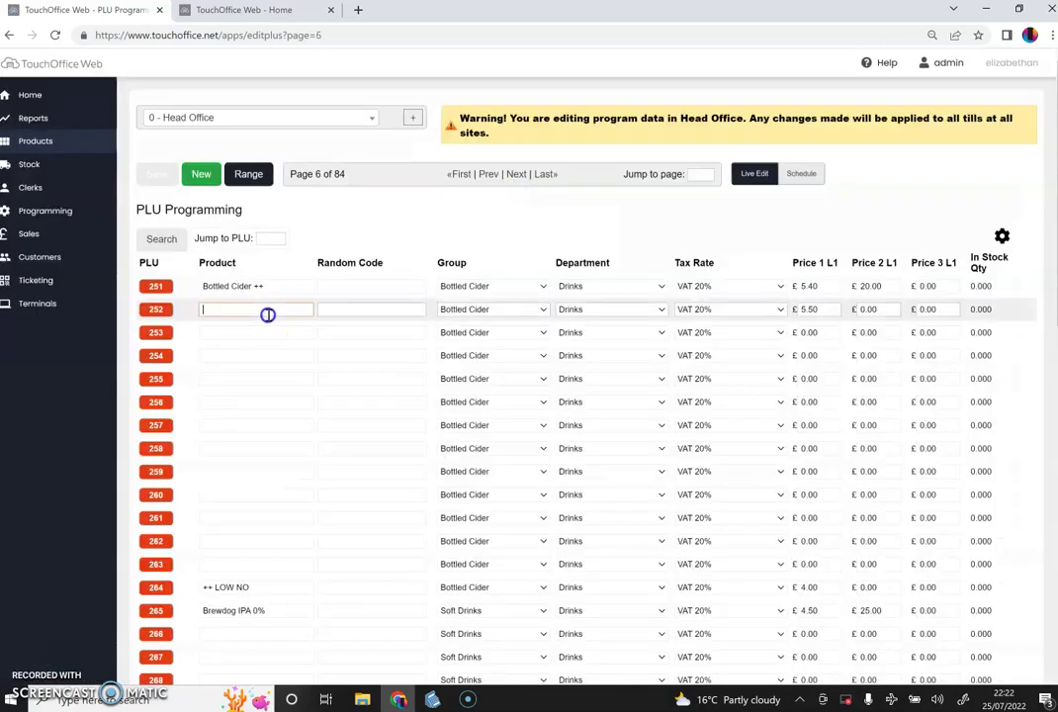
pyautogui.write('Inches Cid')
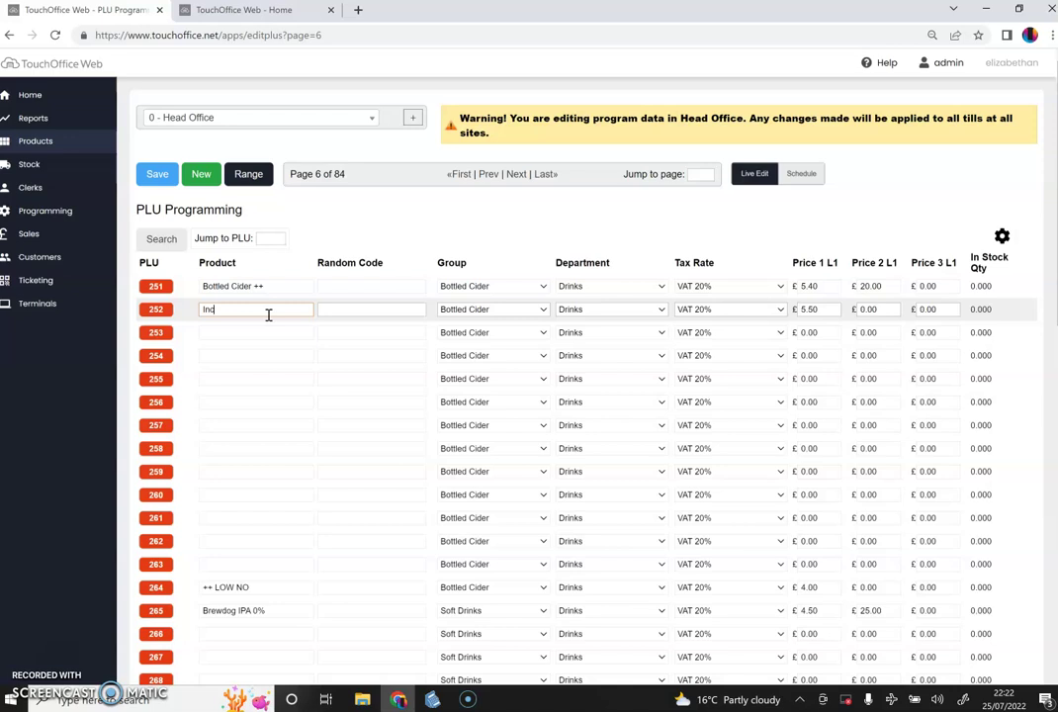
pyautogui.press('BackSpace')
pyautogui.press('BackSpace')
pyautogui.press('BackSpace')
pyautogui.press('BackSpace')
pyautogui.press('BackSpace')
pyautogui.press('BackSpace')
pyautogui.press('BackSpace')
pyautogui.press('BackSpace')
pyautogui.press('BackSpace')
pyautogui.press('BackSpace')
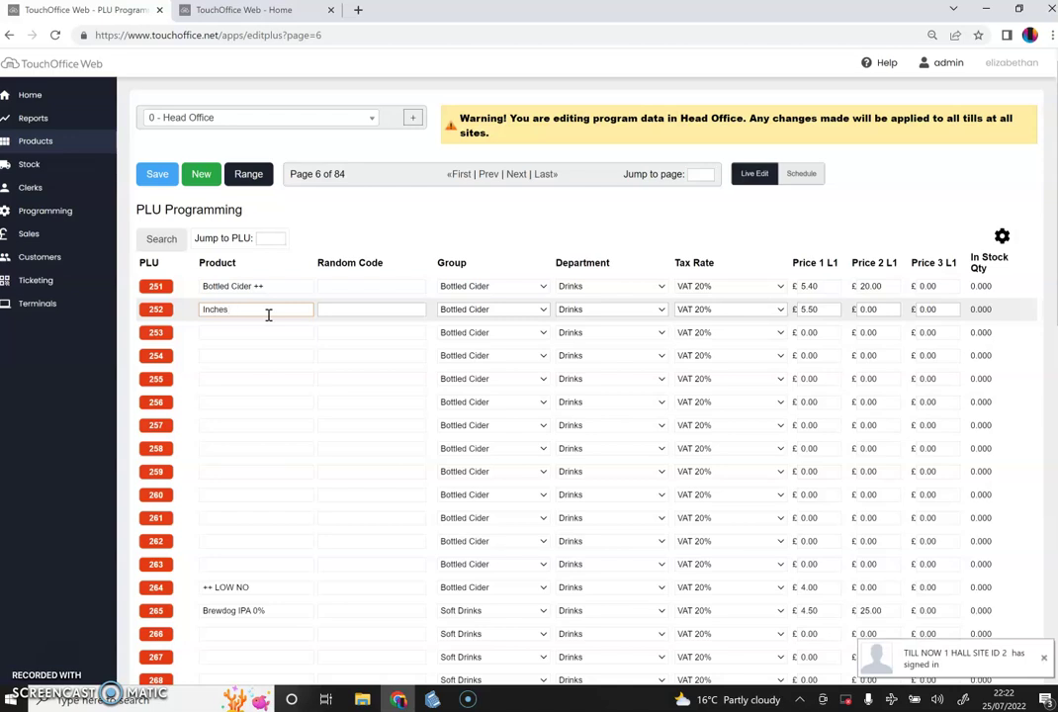
pyautogui.write('Old Moa')
pyautogui.press('Tab')
pyautogui.press('Tab')
pyautogui.press('Tab')
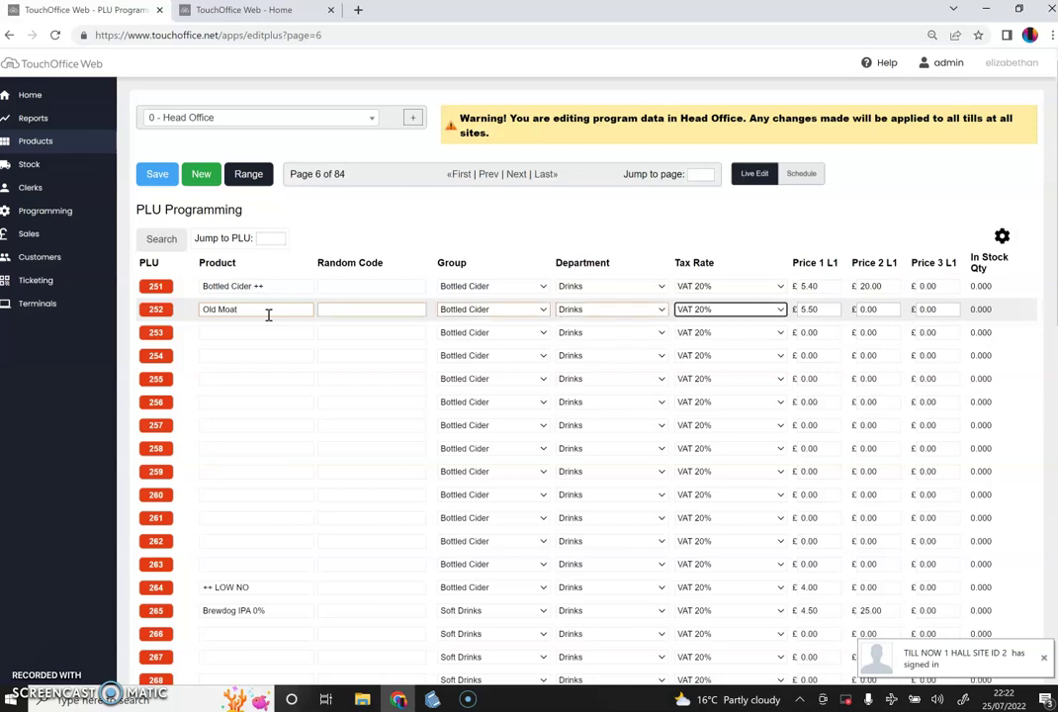
pyautogui.press('Tab')
pyautogui.press('BackSpace')
pyautogui.write('5.50')
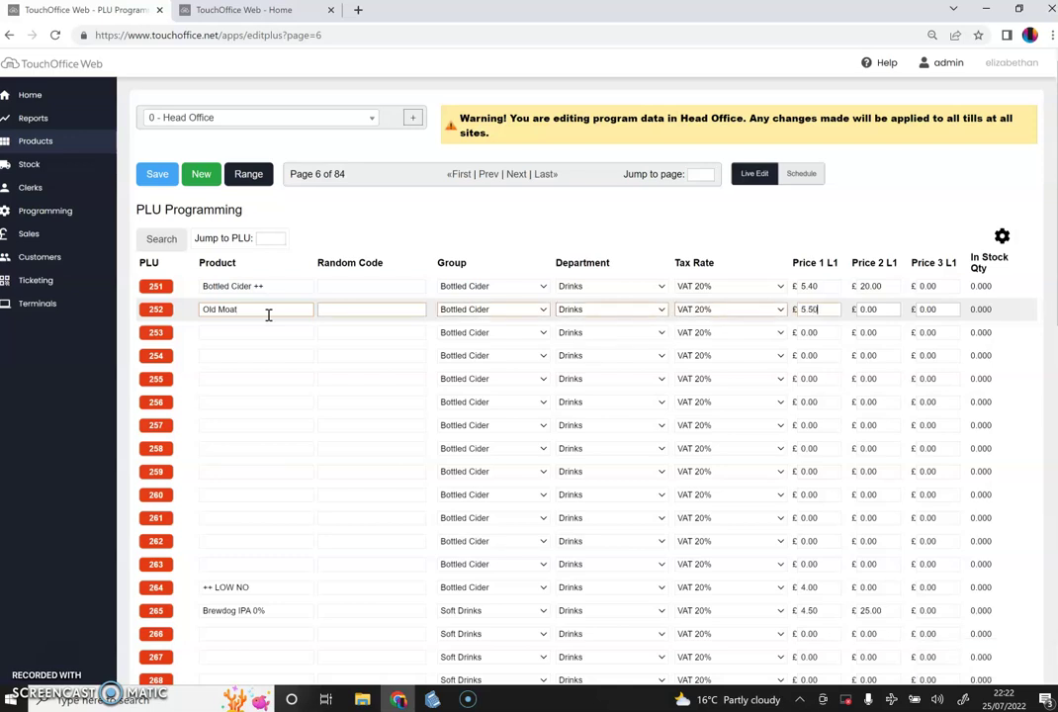
pyautogui.click(157, 174)
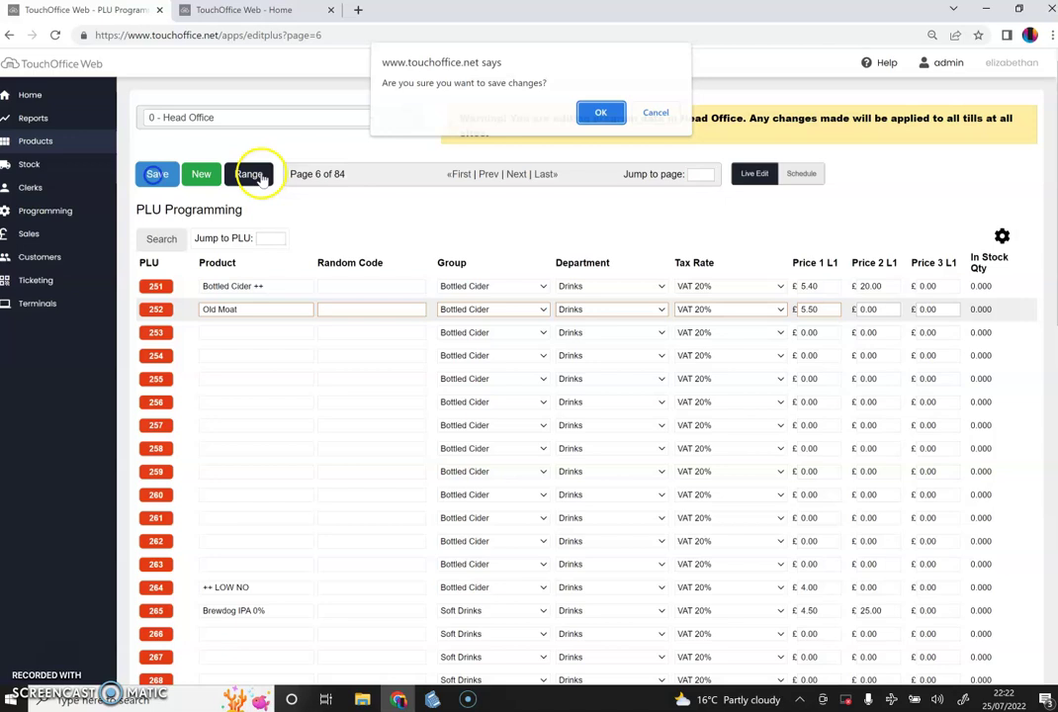
pyautogui.click(602, 121)
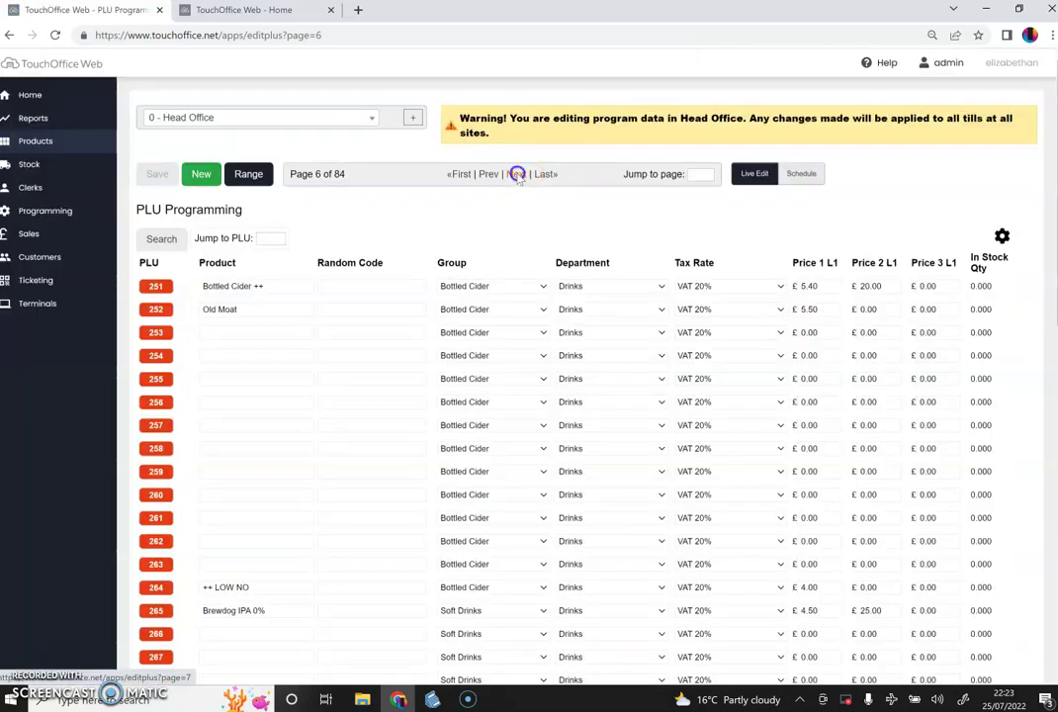
# Step: Page forward to page 9 with the vodka PLUs
pyautogui.click(518, 175)
pyautogui.click(517, 175)
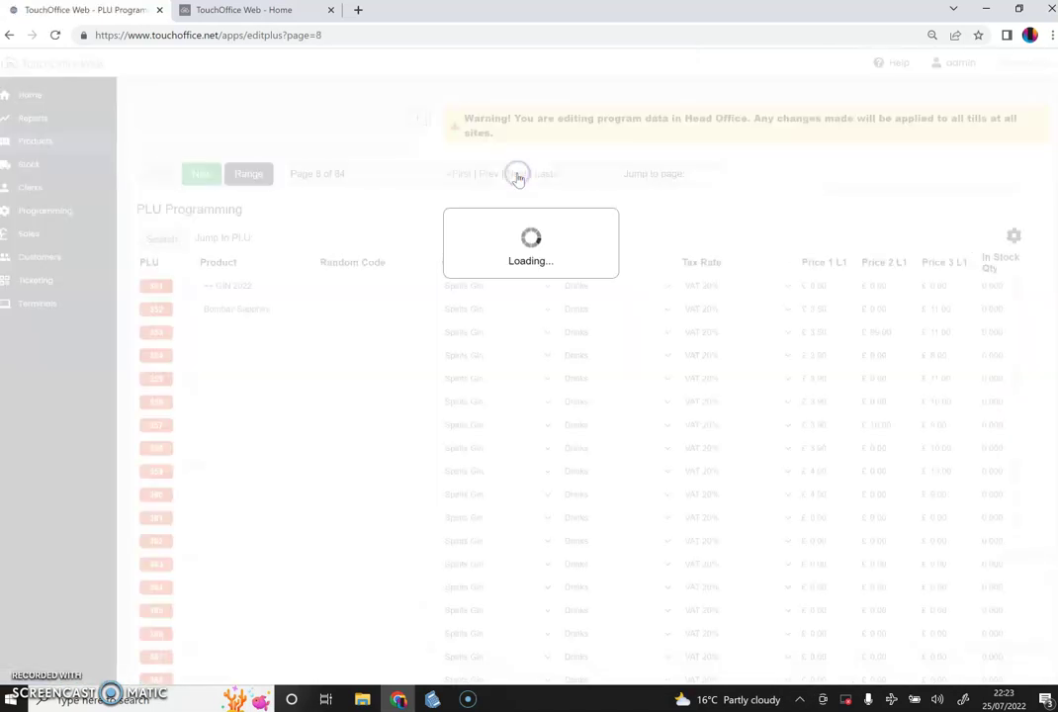
pyautogui.click(518, 175)
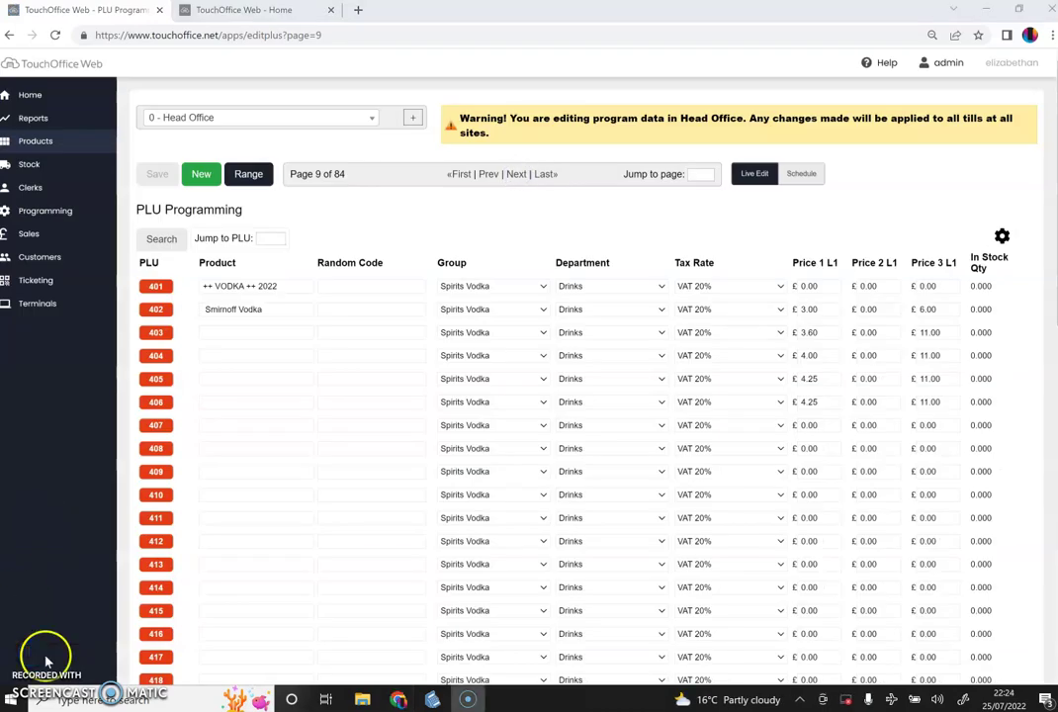
# Step: Check Smirnoff Vodka's PLU 402 prices of 3.00 and 6.00, then save
pyautogui.click(290, 310)
pyautogui.click(813, 309)
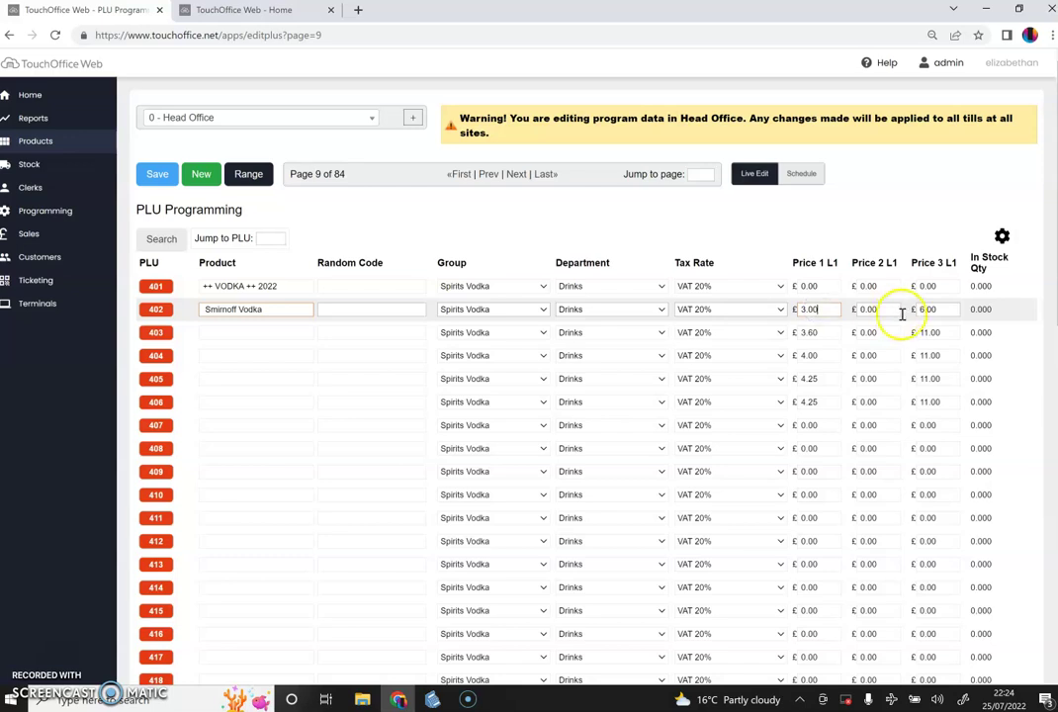
pyautogui.click(935, 309)
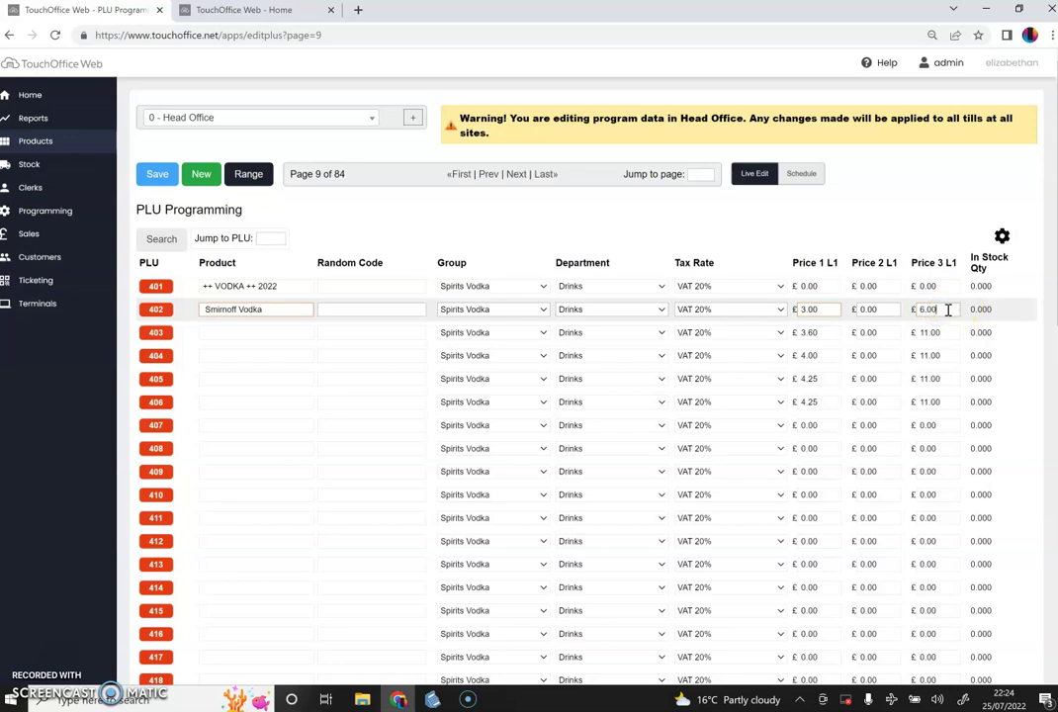
pyautogui.click(927, 286)
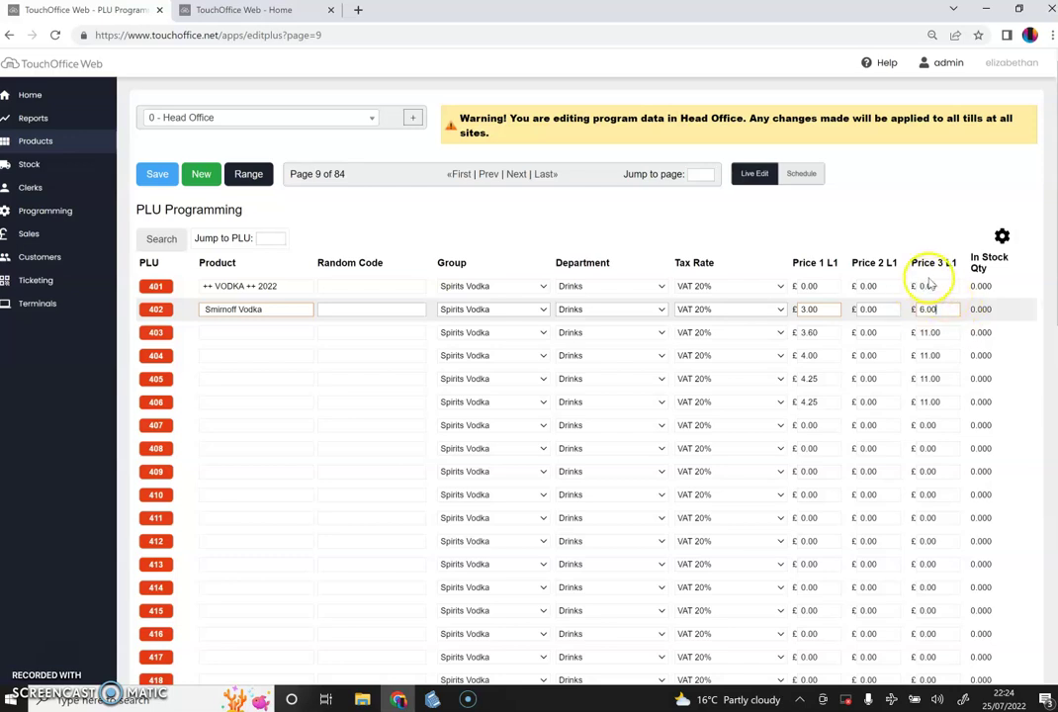
pyautogui.click(876, 305)
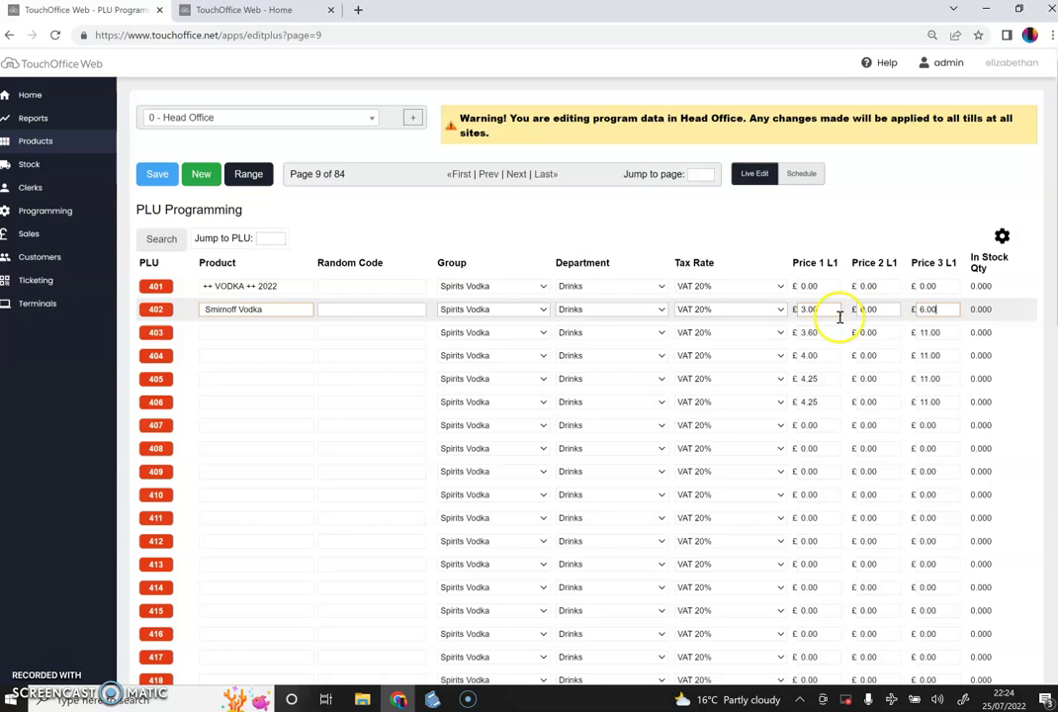
pyautogui.click(834, 311)
pyautogui.click(885, 309)
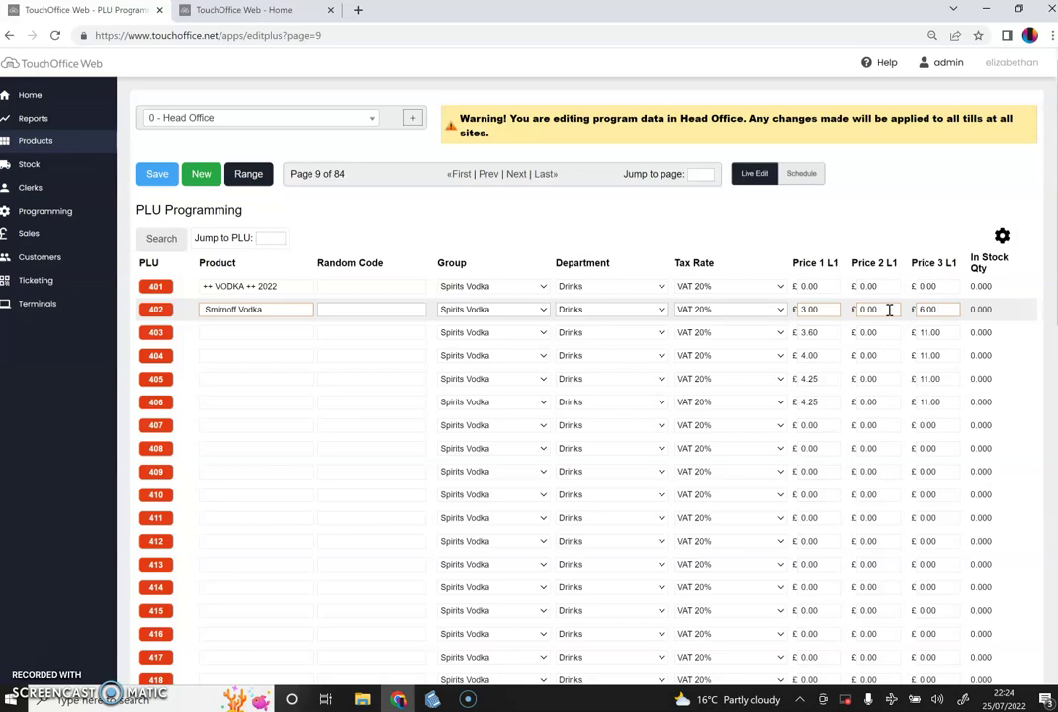
pyautogui.click(951, 311)
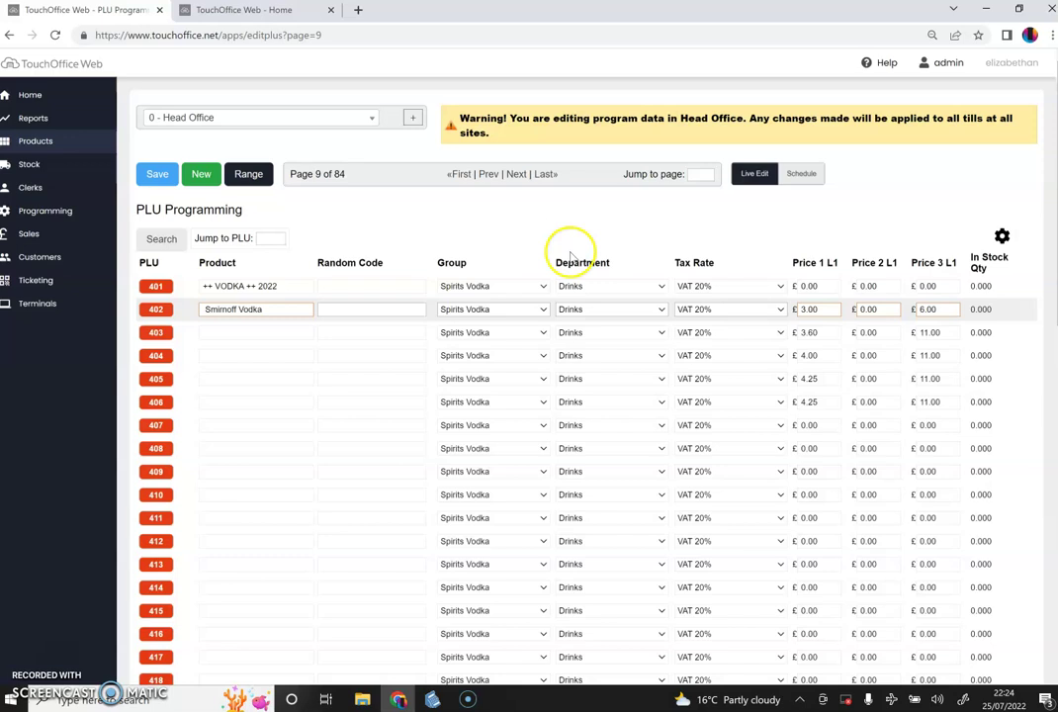
pyautogui.click(157, 175)
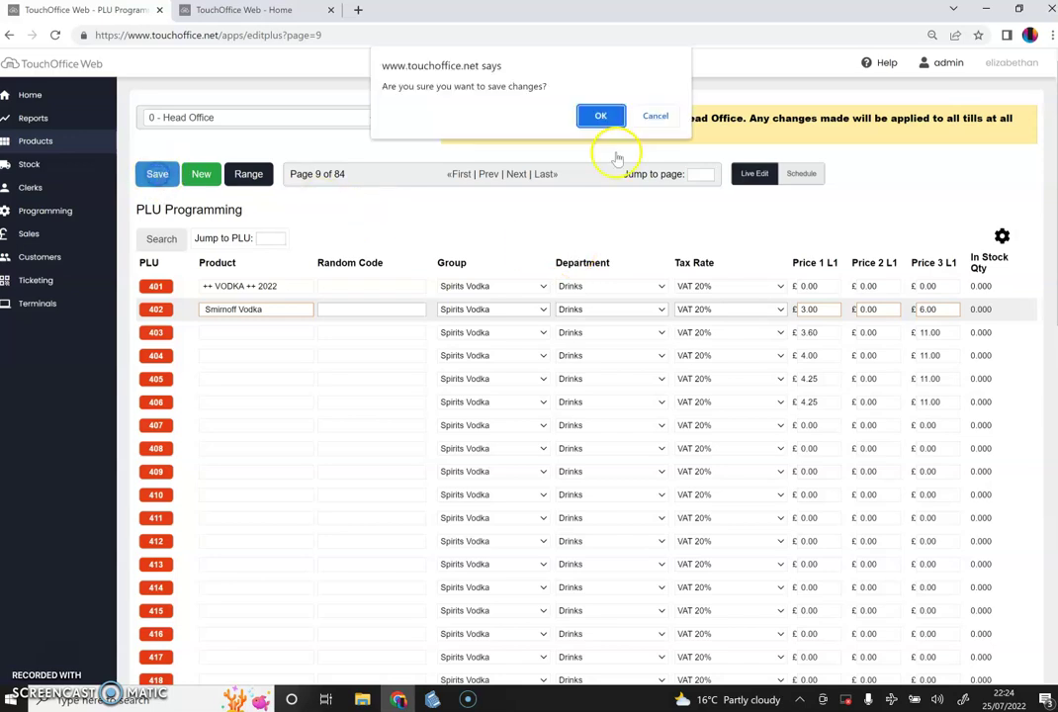
pyautogui.click(600, 114)
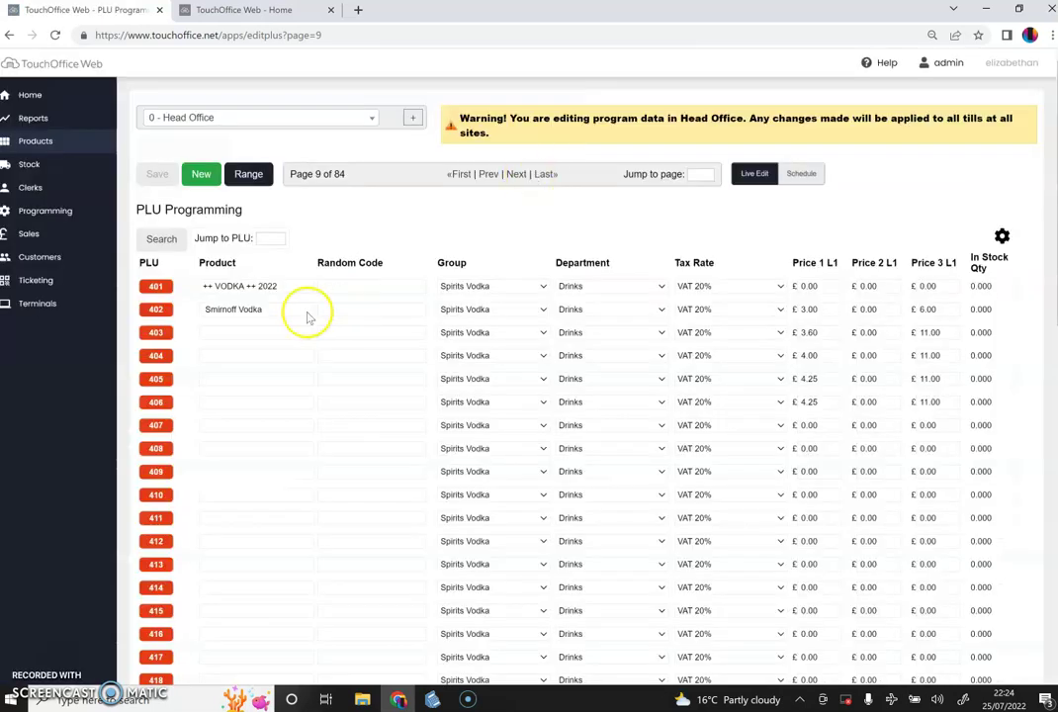
# Step: Page past the rum, liqueur and cocktail PLUs to page 14's red wines
pyautogui.click(518, 175)
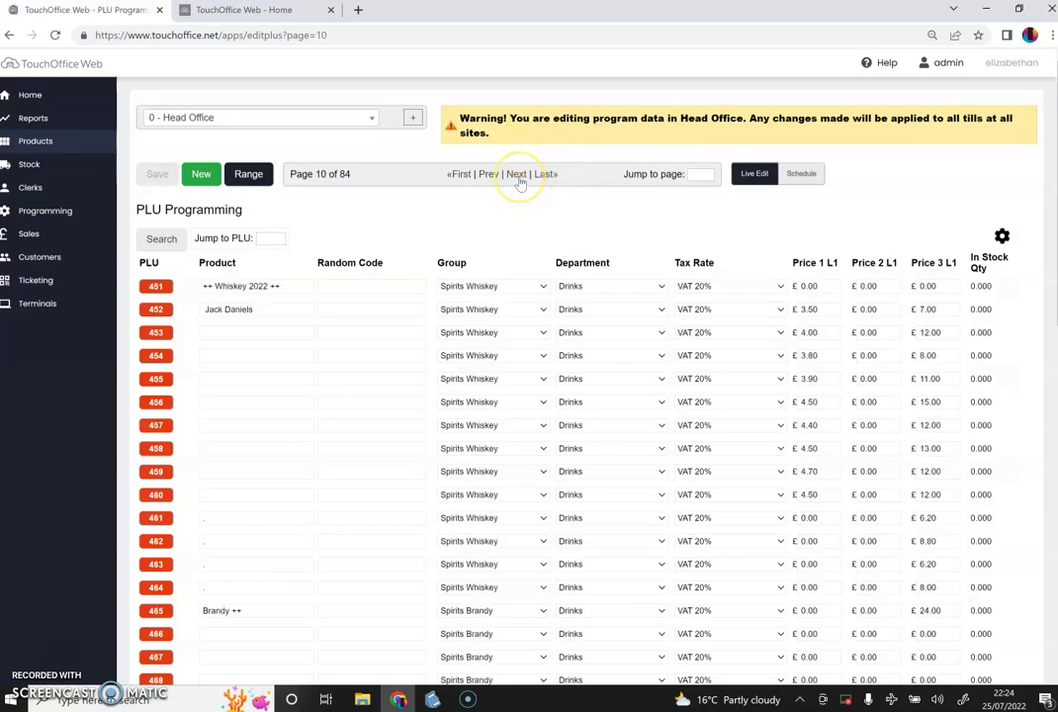
pyautogui.click(519, 178)
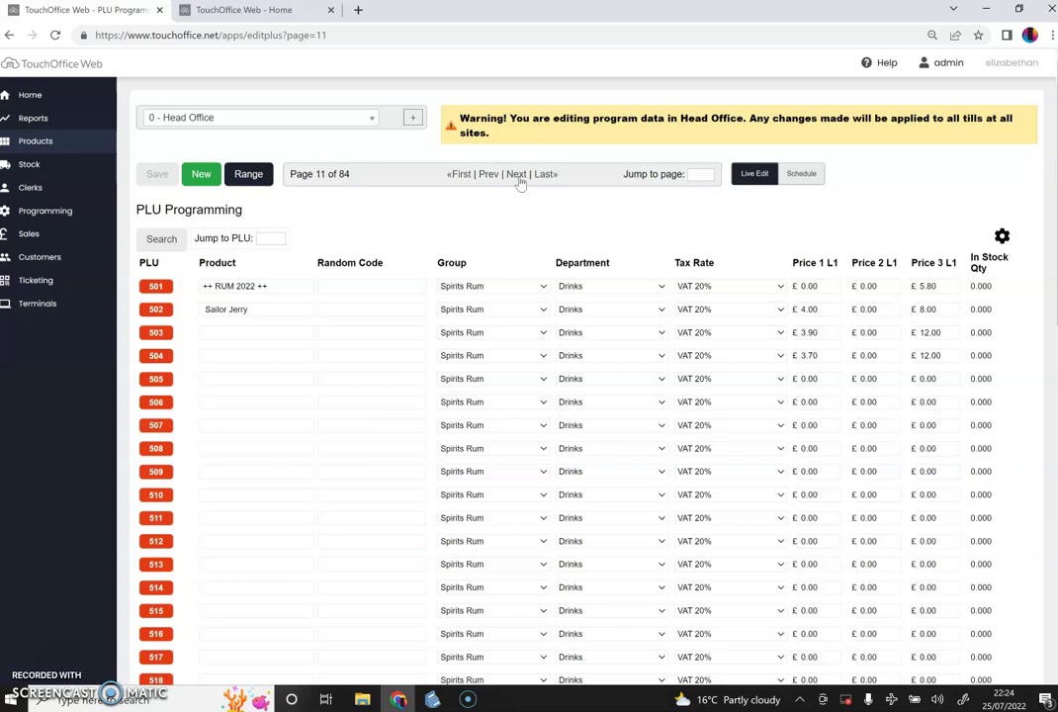
pyautogui.click(518, 178)
pyautogui.click(518, 178)
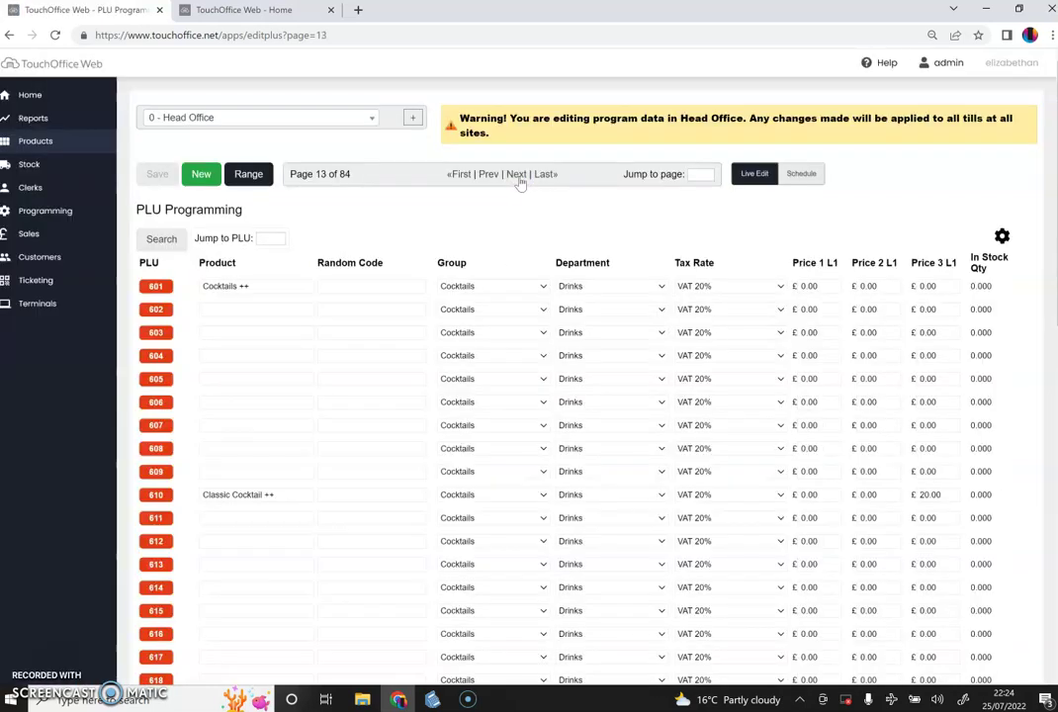
pyautogui.click(518, 178)
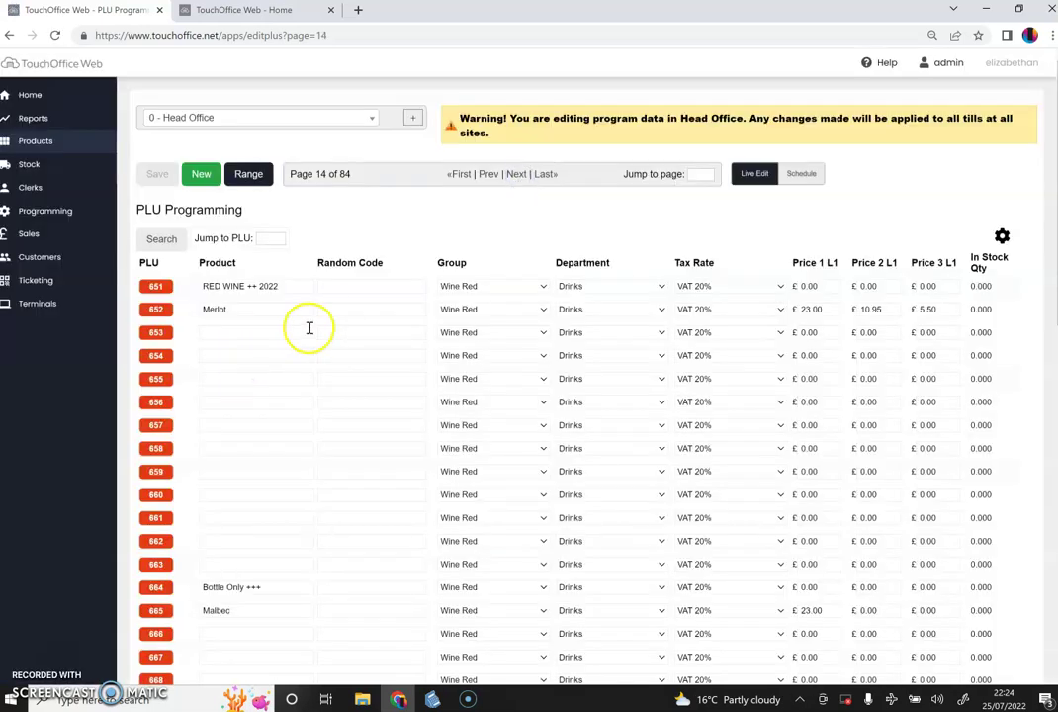
# Step: Set Merlot's prices to 23.00, 10.95 and 5.50, saving before opening PLU 652's details
pyautogui.click(257, 309)
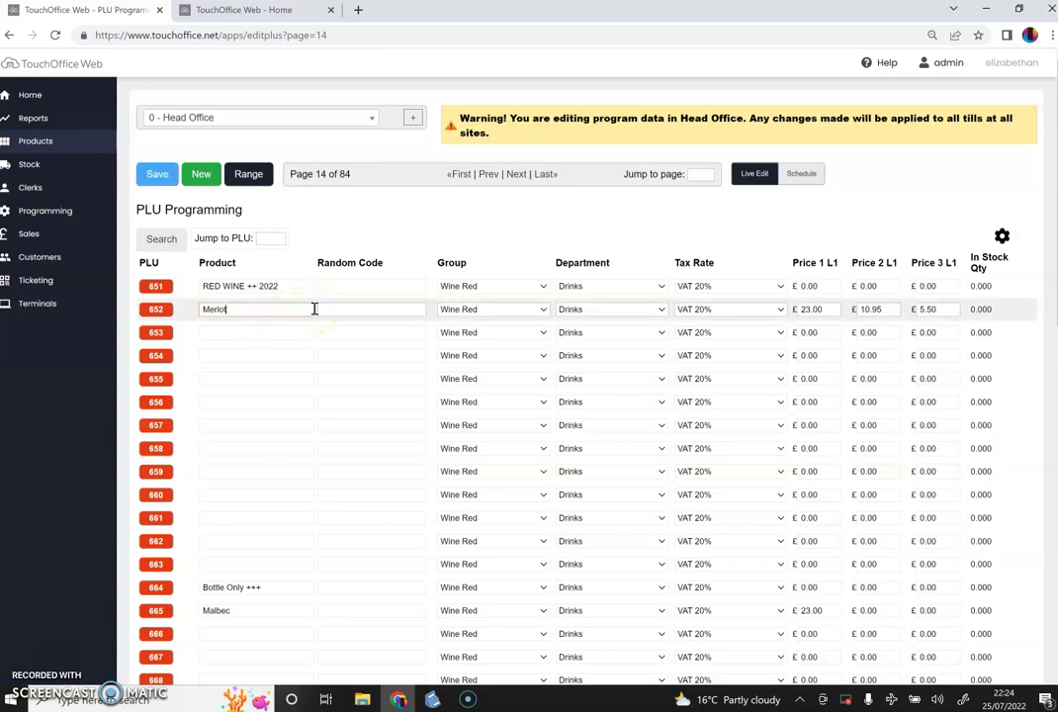
pyautogui.click(831, 309)
pyautogui.click(881, 309)
pyautogui.click(951, 310)
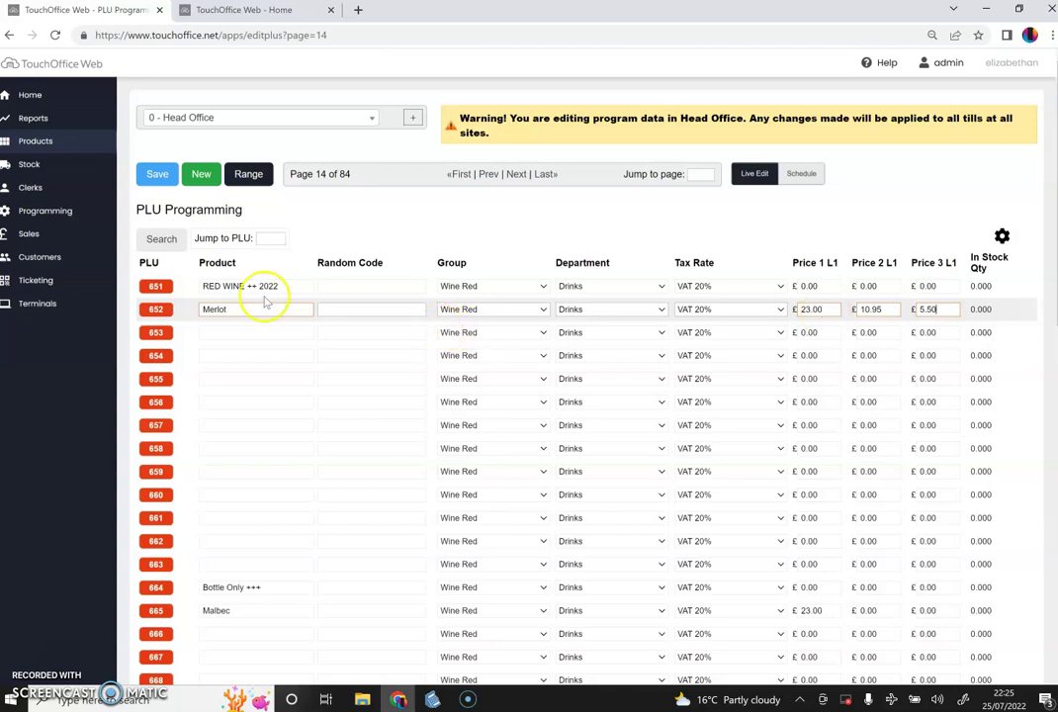
pyautogui.click(160, 310)
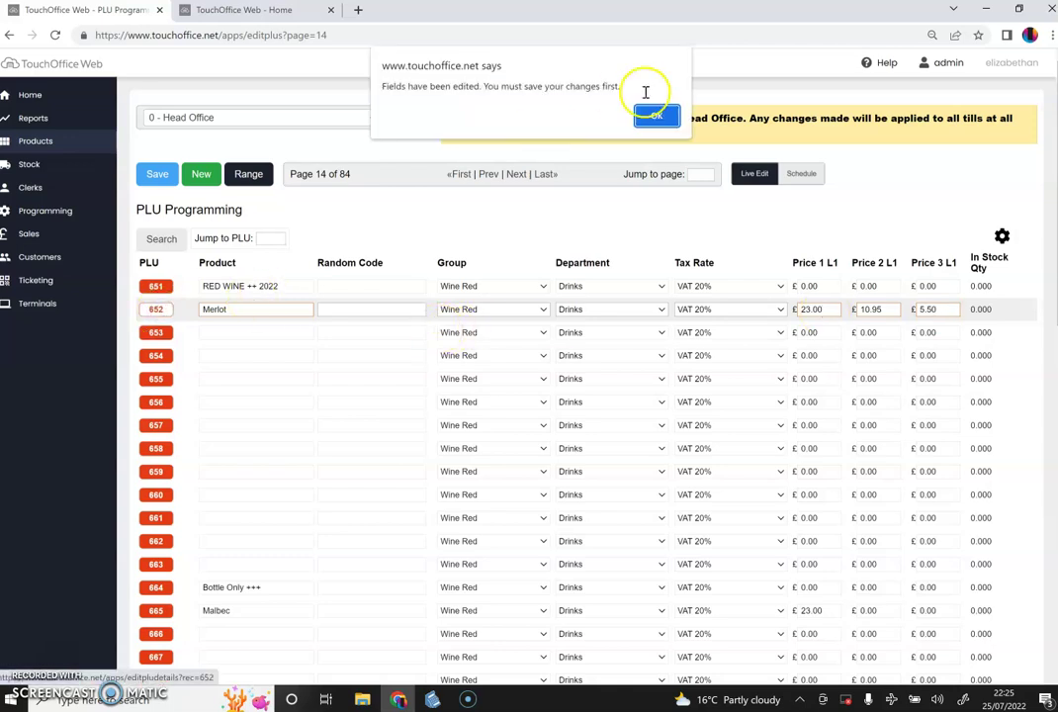
pyautogui.click(650, 114)
pyautogui.click(599, 118)
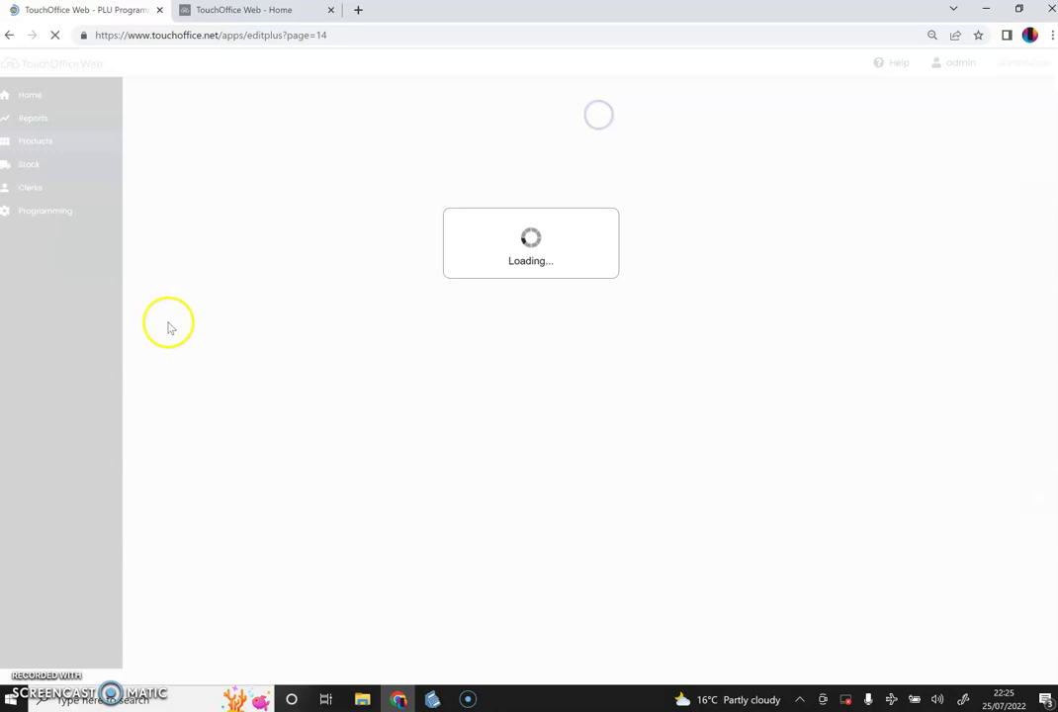
# Step: Enter 4.50 as Merlot's 4th standard price in its PLU details and save
pyautogui.click(156, 308)
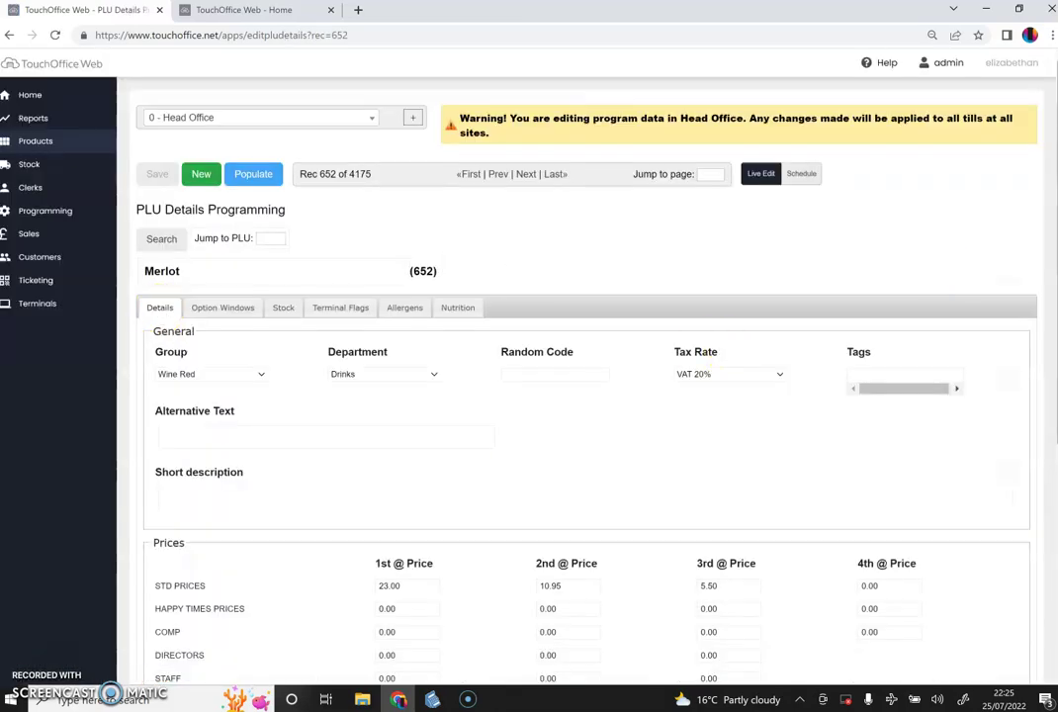
pyautogui.scroll(-3, 872, 394)
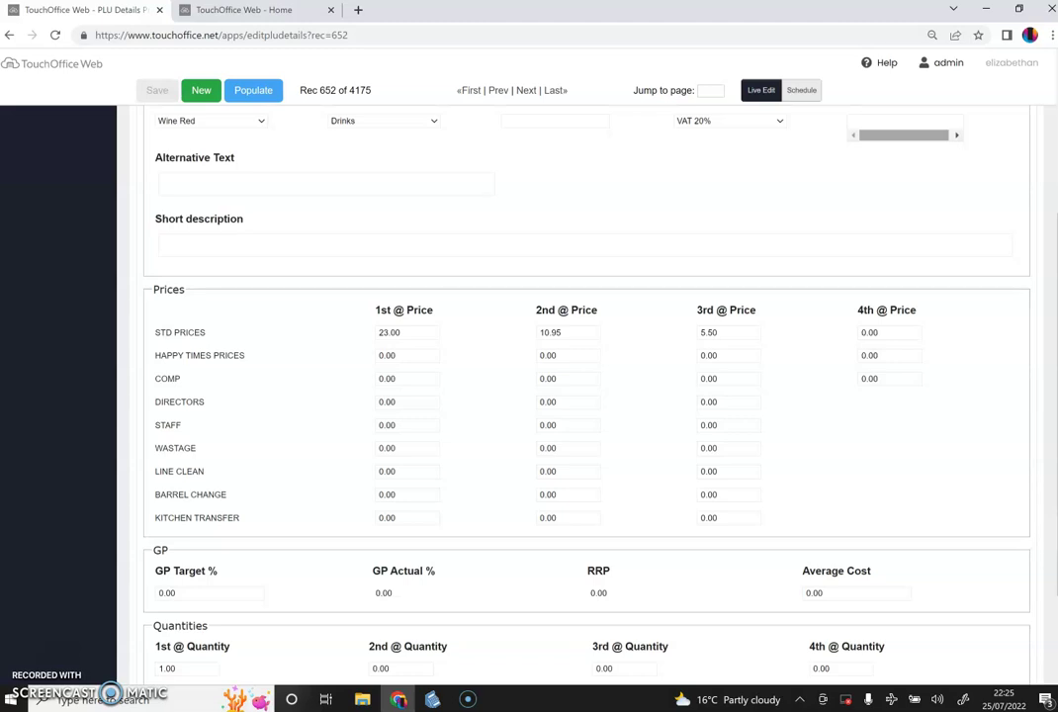
pyautogui.click(874, 339)
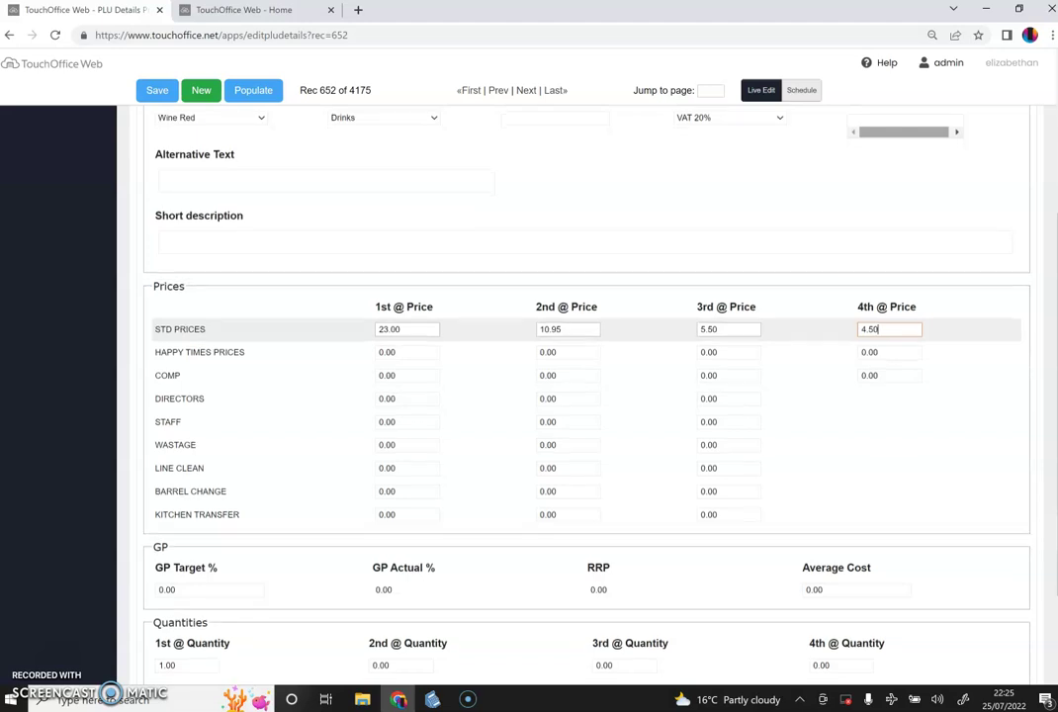
pyautogui.scroll(-1, 529, 395)
pyautogui.scroll(3, 529, 396)
pyautogui.scroll(1, 529, 395)
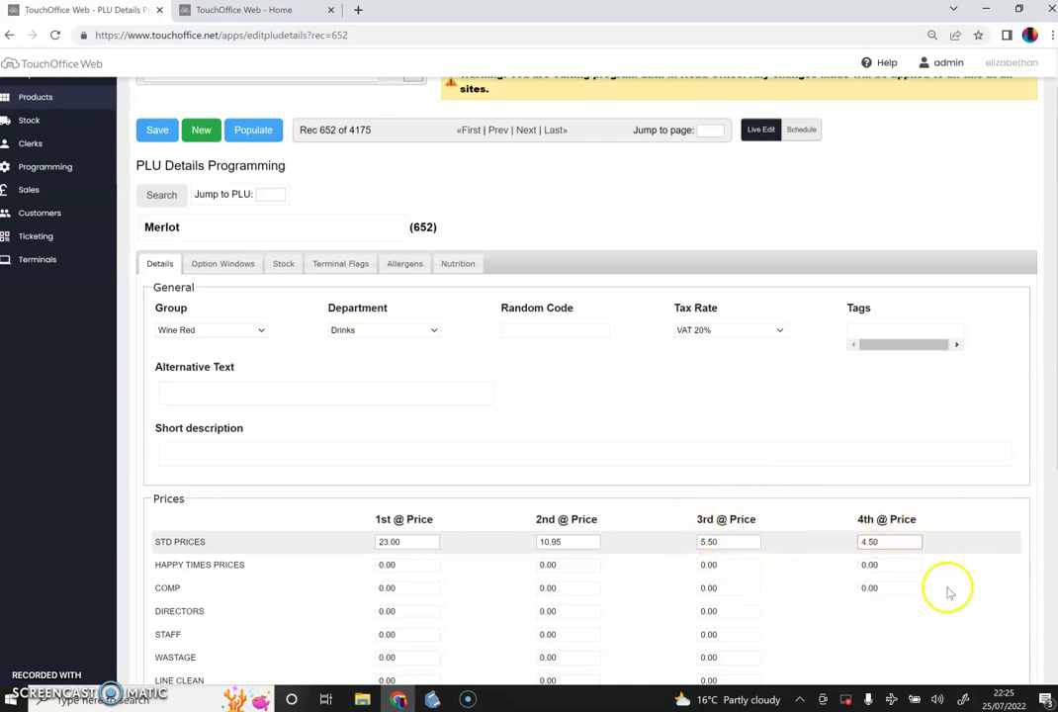
pyautogui.click(153, 133)
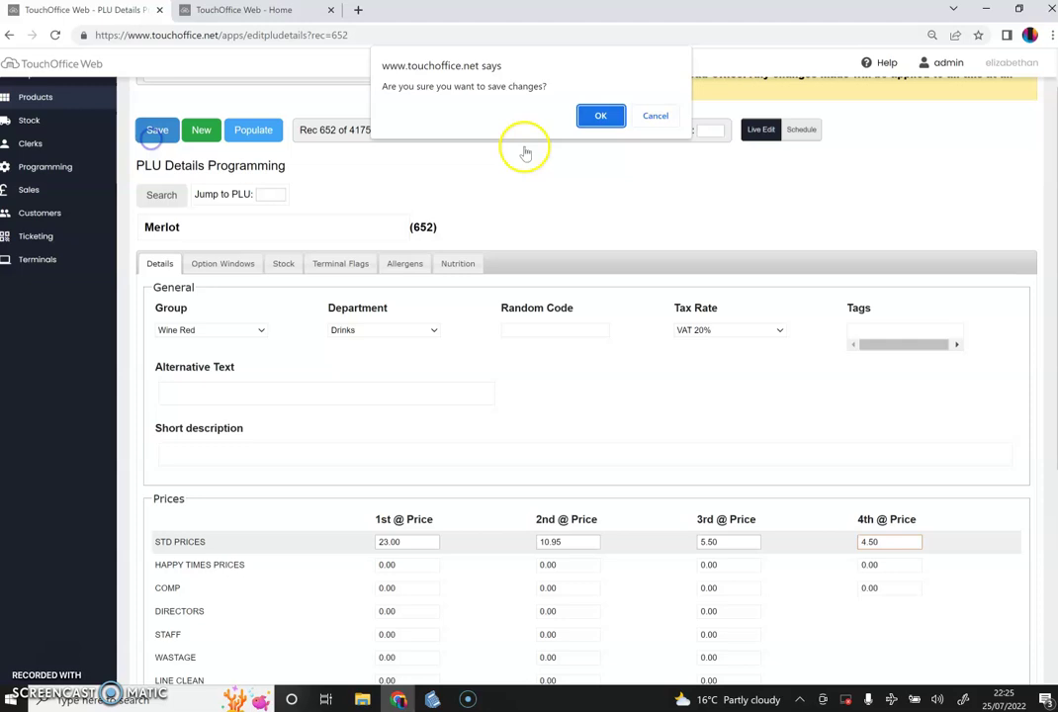
pyautogui.click(601, 114)
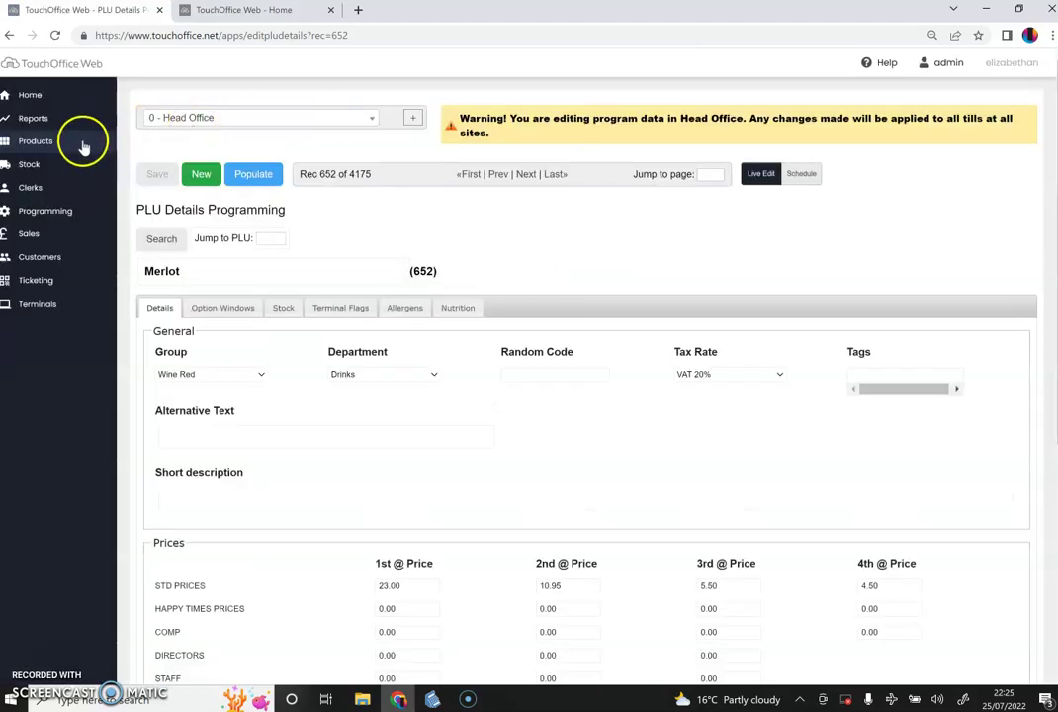
# Step: Back on the list, finish the Malbec PLU 665 row and save page 14
pyautogui.click(74, 145)
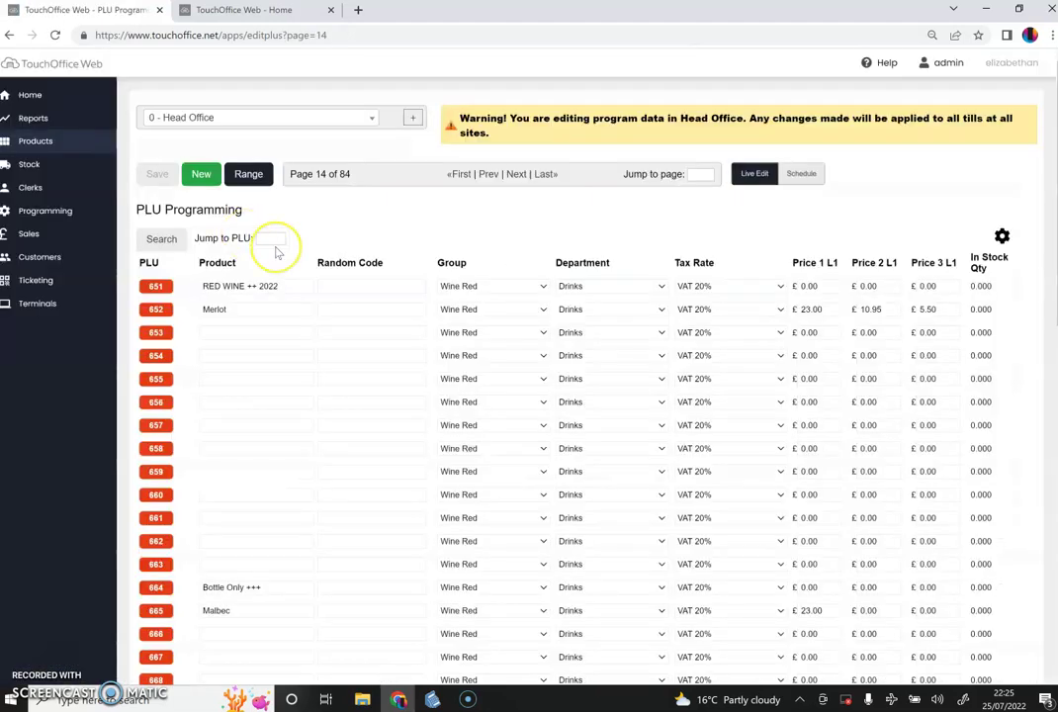
pyautogui.scroll(-2, 277, 252)
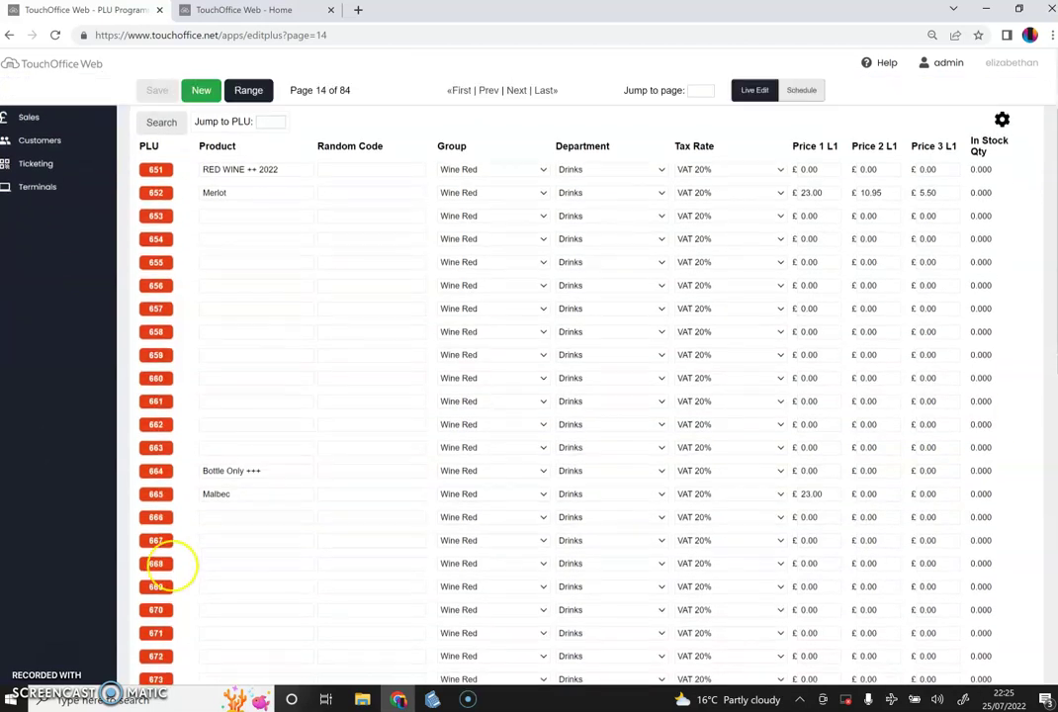
pyautogui.click(249, 493)
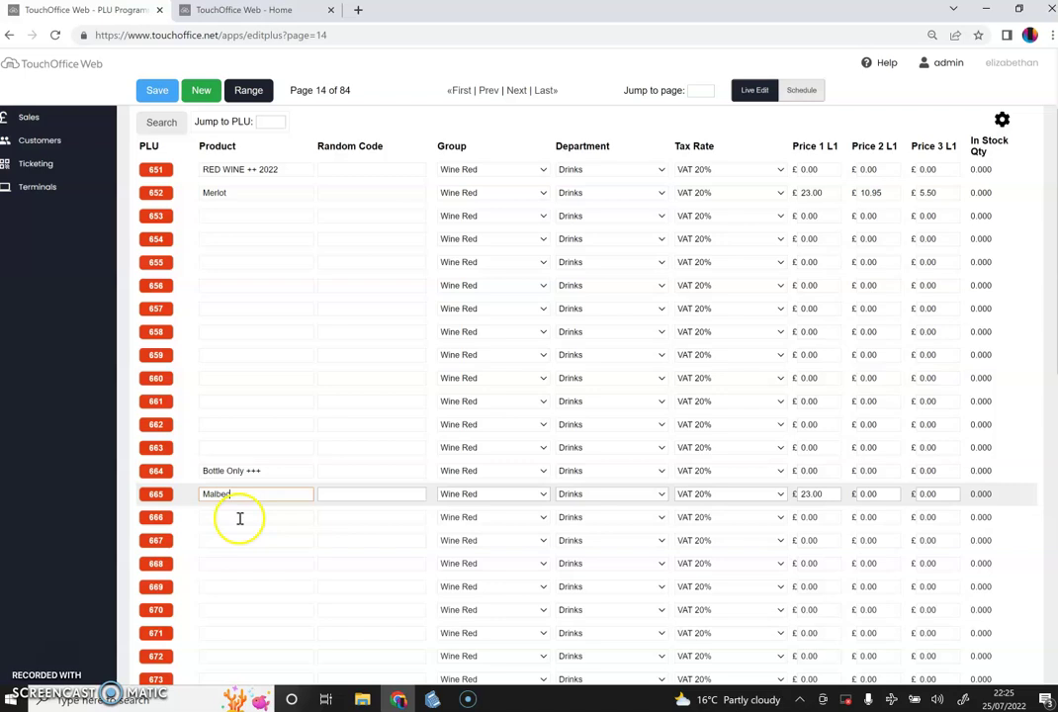
pyautogui.click(238, 519)
pyautogui.scroll(1, 257, 395)
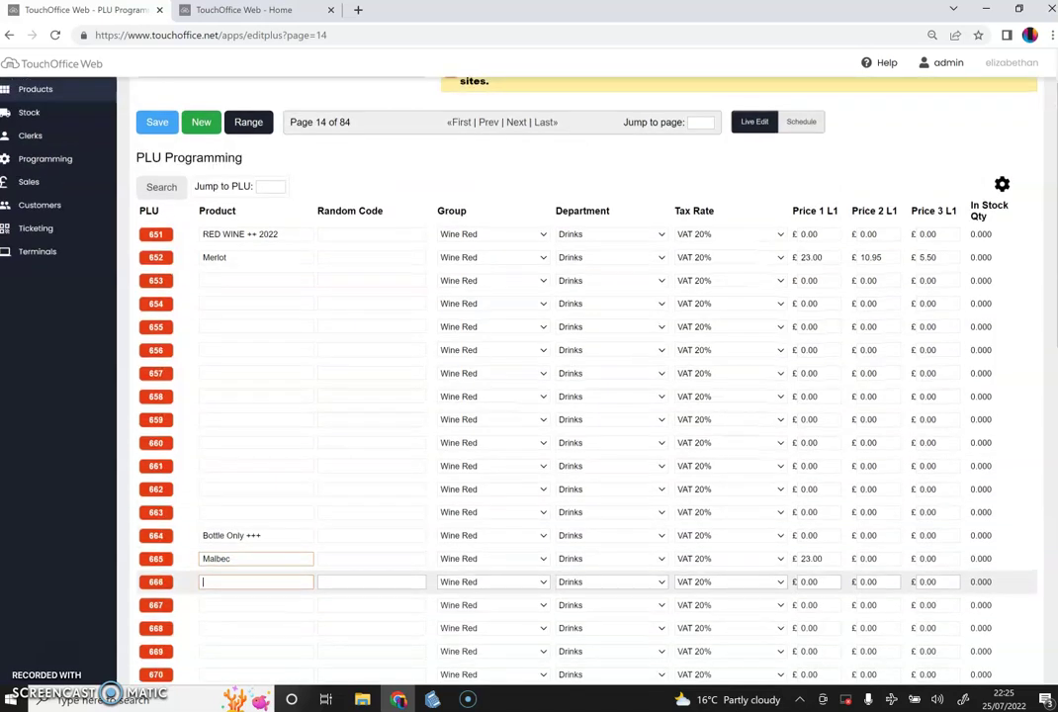
pyautogui.click(157, 122)
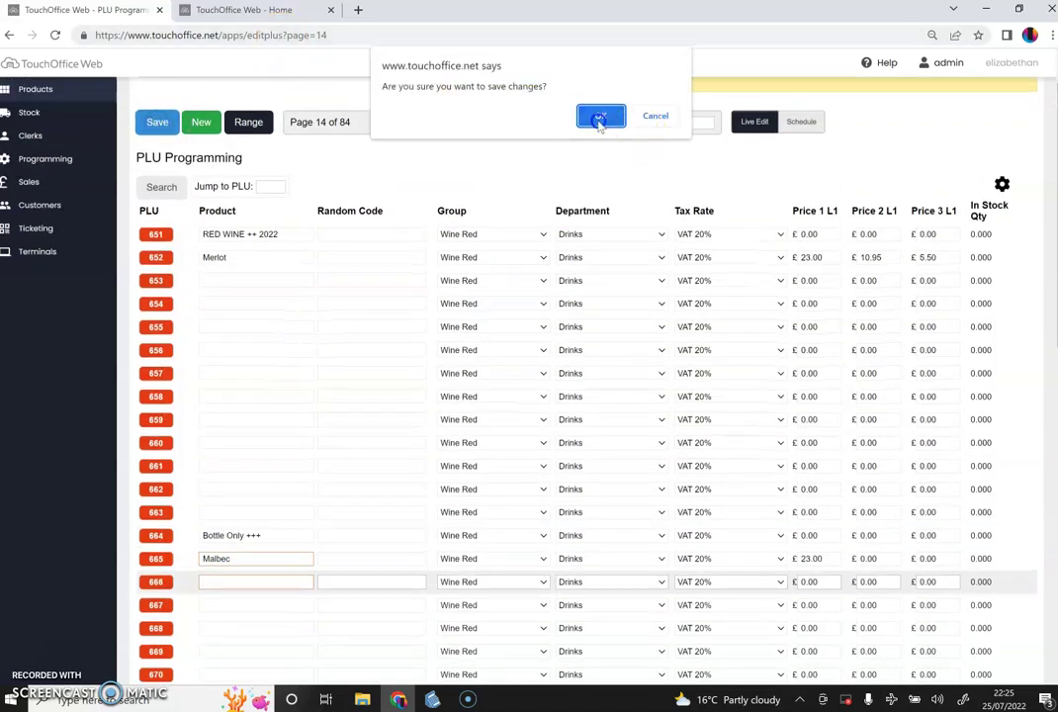
pyautogui.click(602, 115)
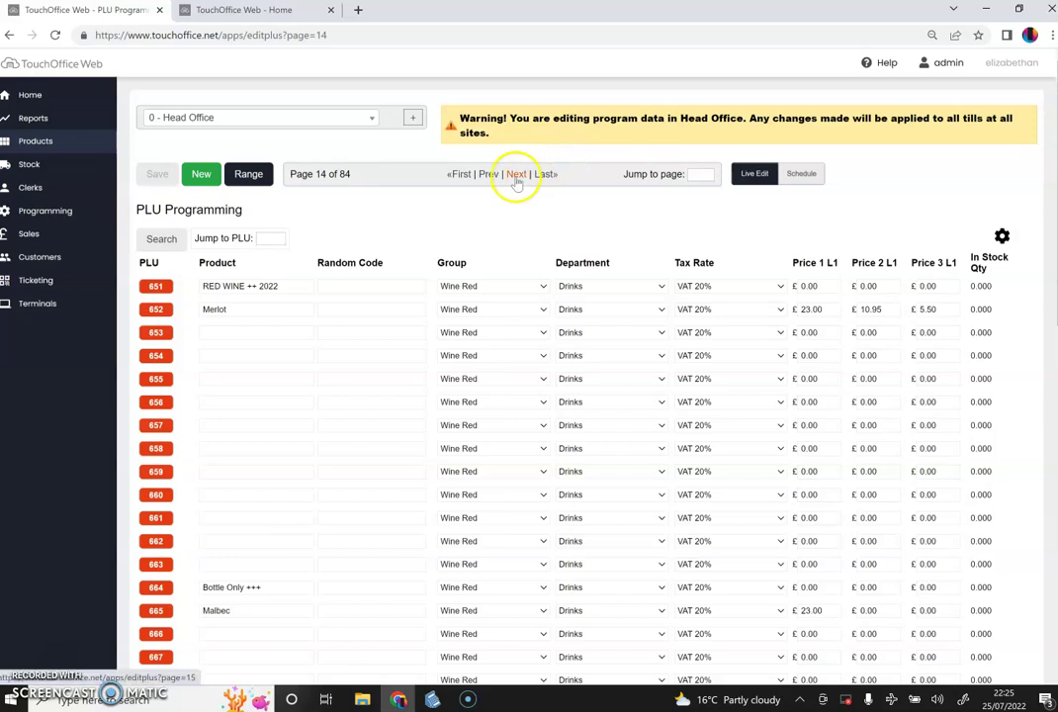
# Step: Page forward four times to page 18, listing Coke and Diet Coke
pyautogui.click(513, 176)
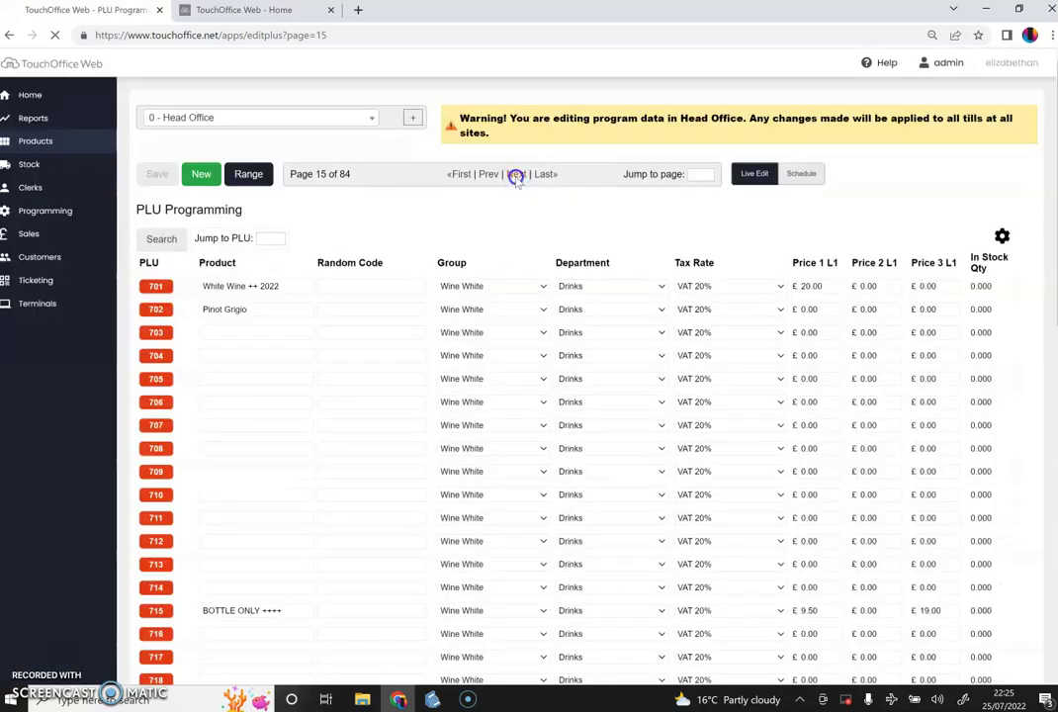
pyautogui.click(516, 175)
pyautogui.click(516, 175)
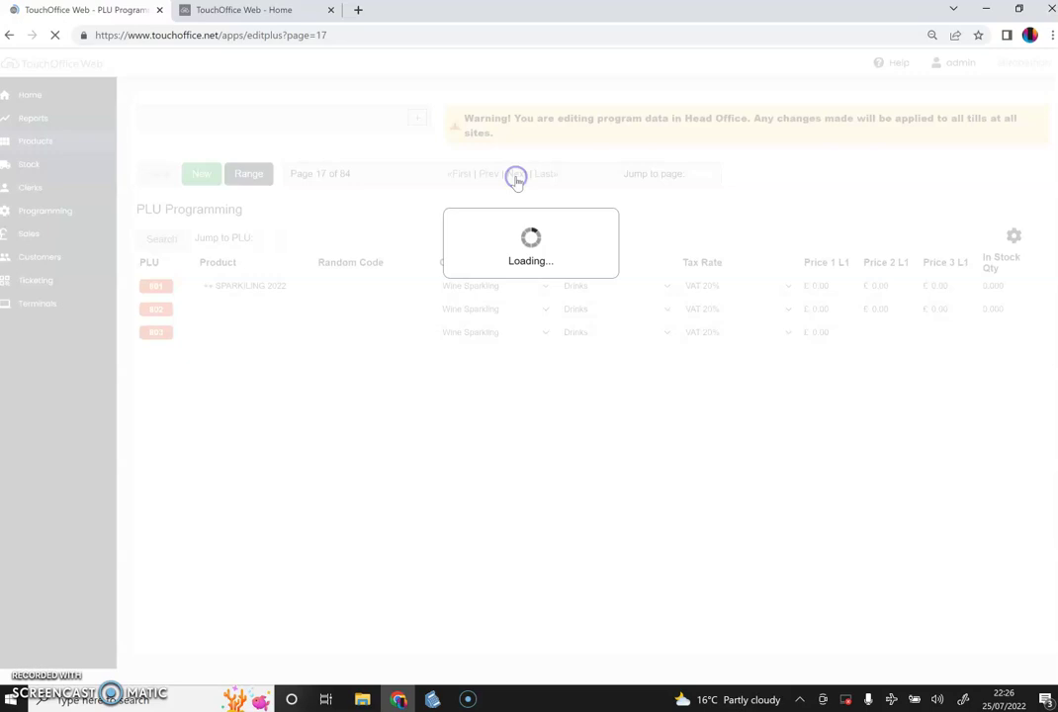
pyautogui.click(516, 175)
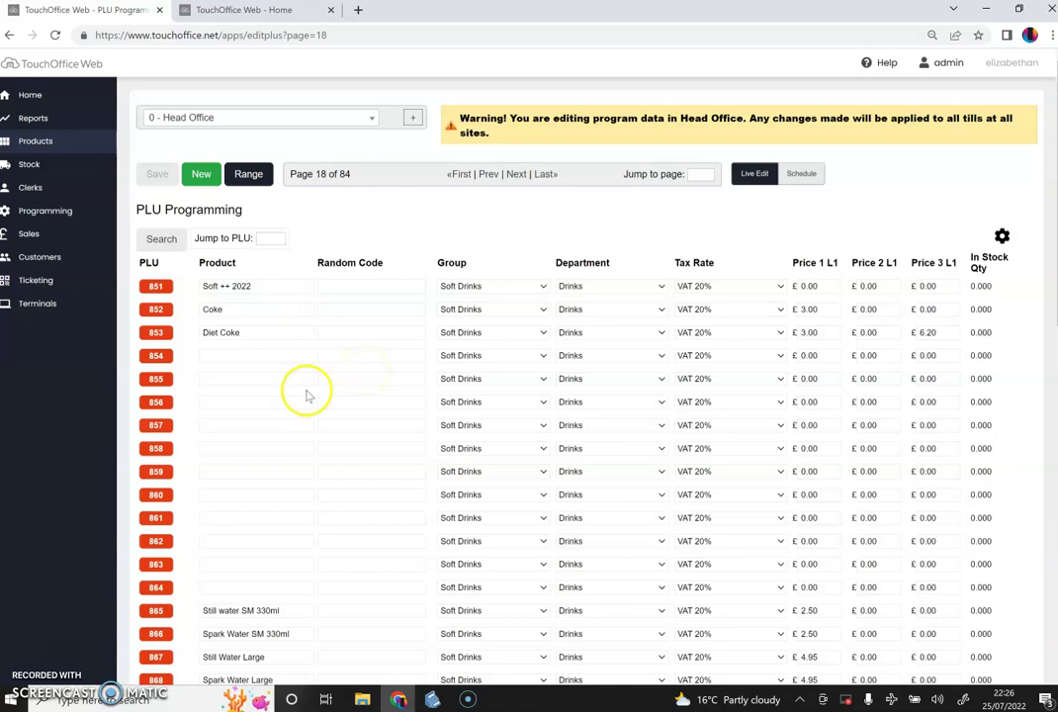
# Step: Restore the ICRTouch till, sign on clerk 1 and close the table floor plan
pyautogui.click(433, 699)
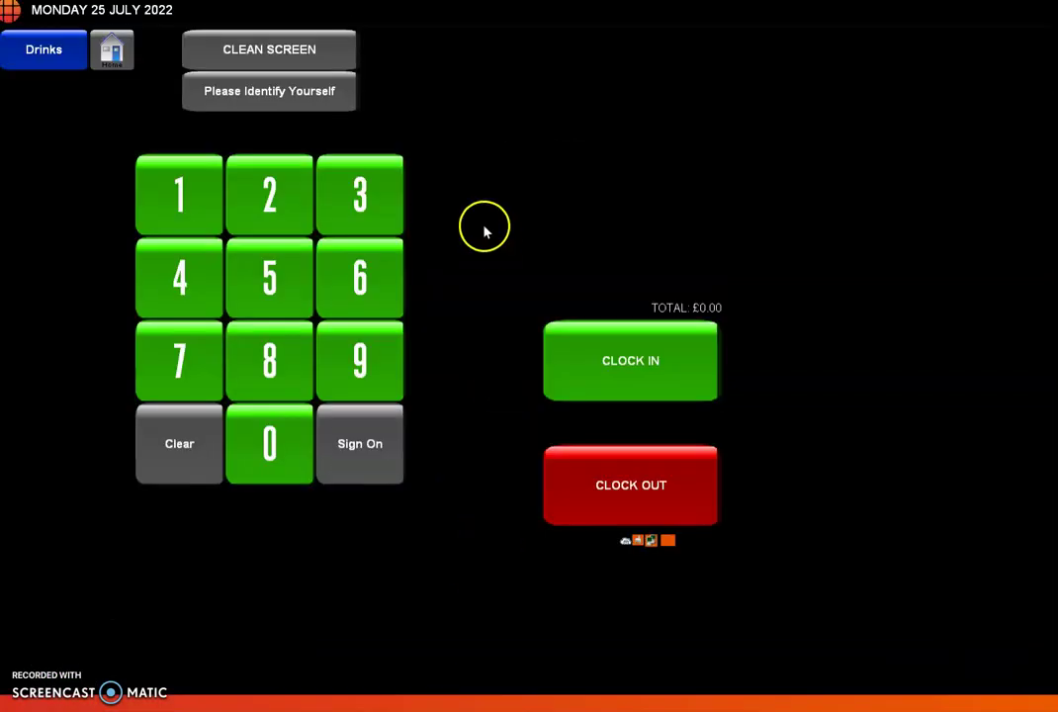
pyautogui.click(178, 197)
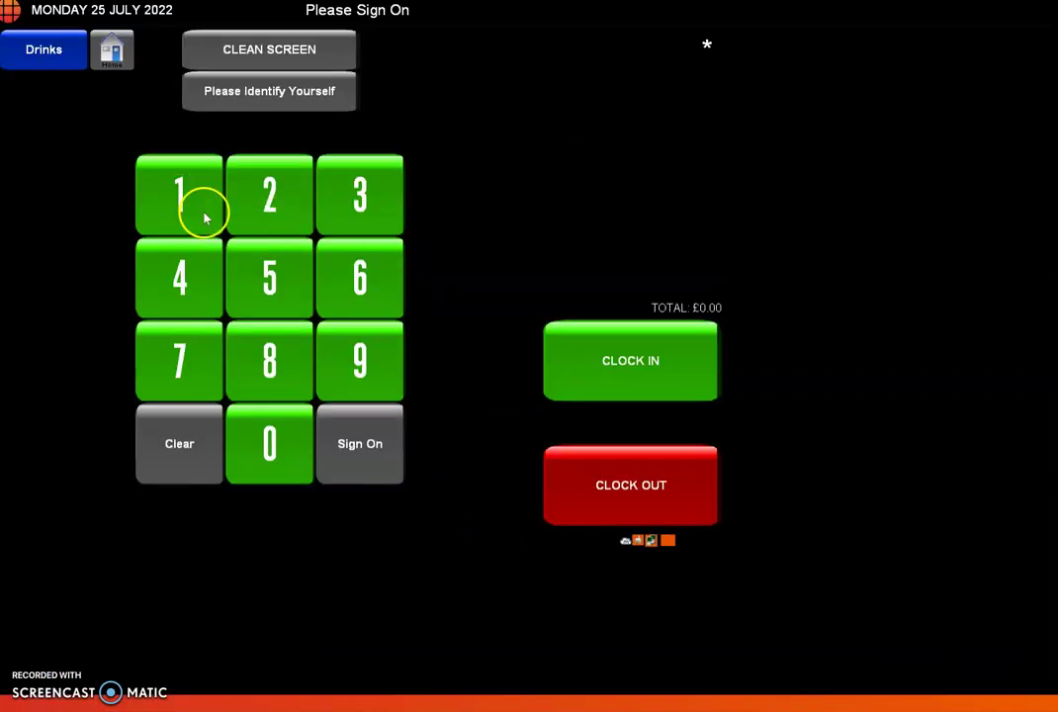
pyautogui.click(361, 442)
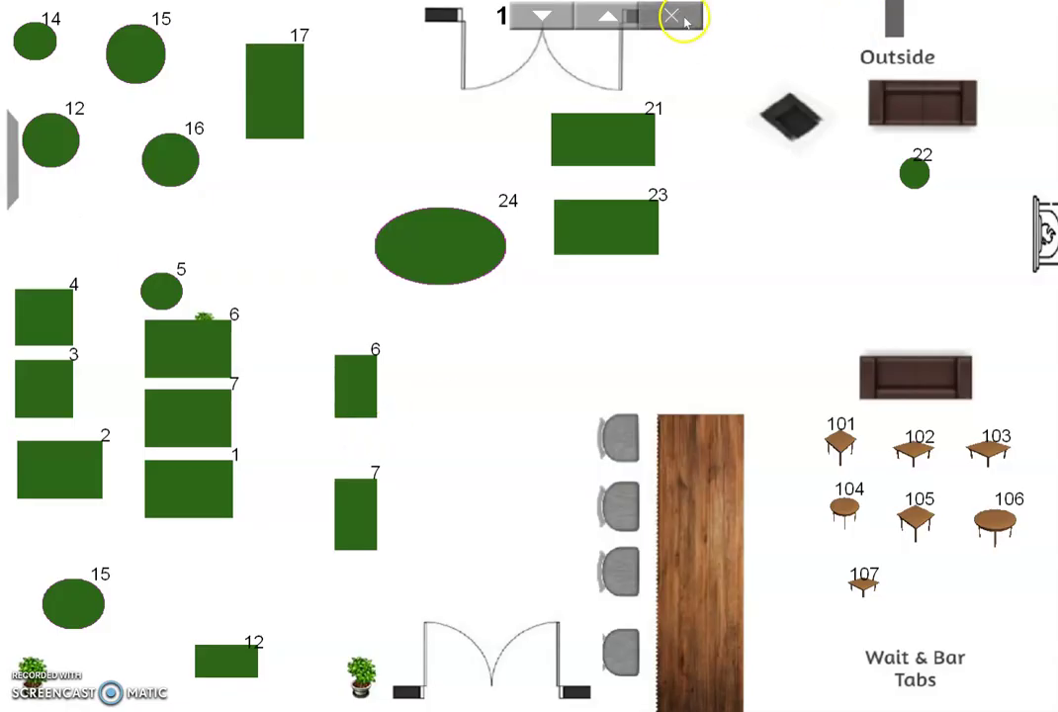
pyautogui.click(675, 17)
# Step: Browse the bottled, vodka, main drinks and whiskey/brandy pages, then minimise ICRTouch via Manager Options
pyautogui.click(74, 139)
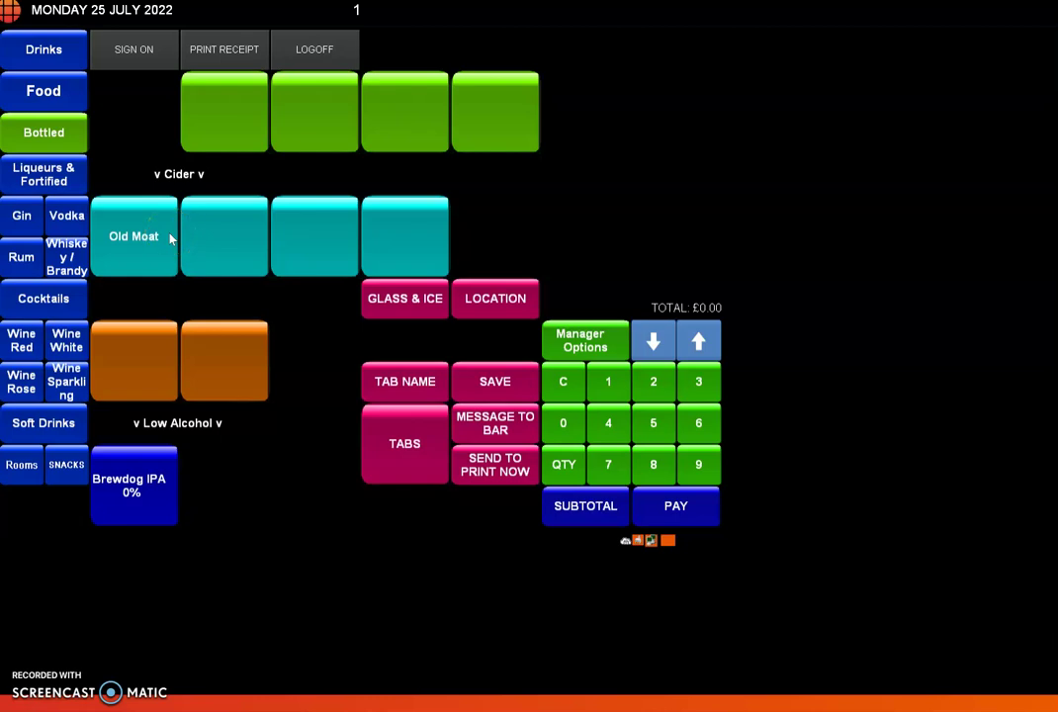
pyautogui.click(193, 244)
pyautogui.click(75, 215)
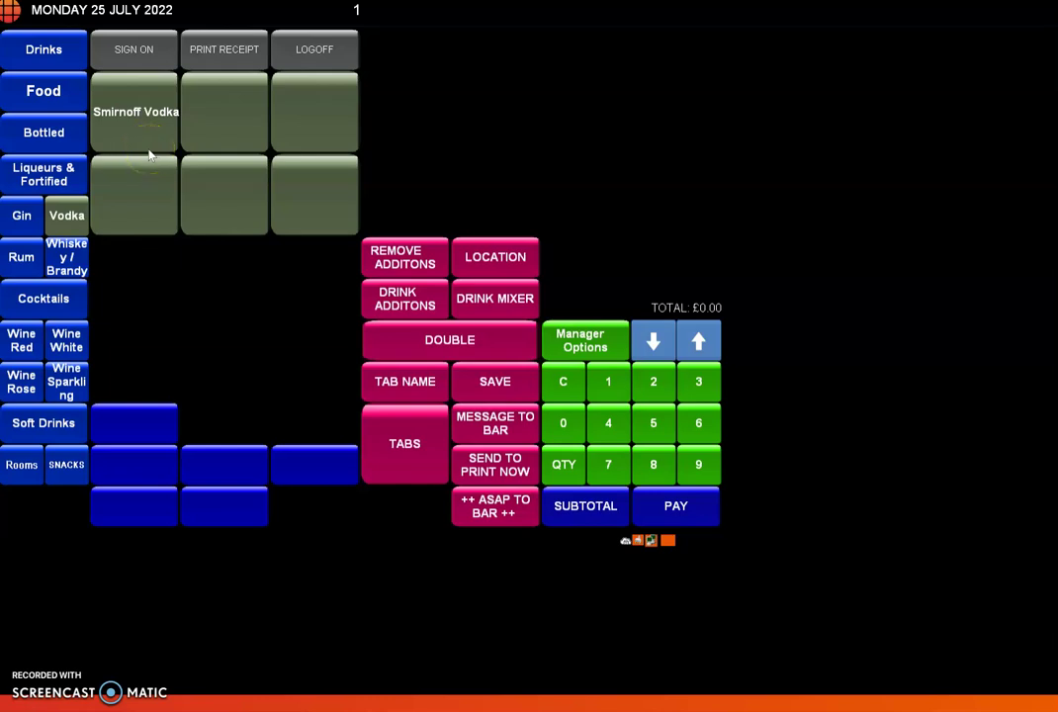
pyautogui.click(60, 51)
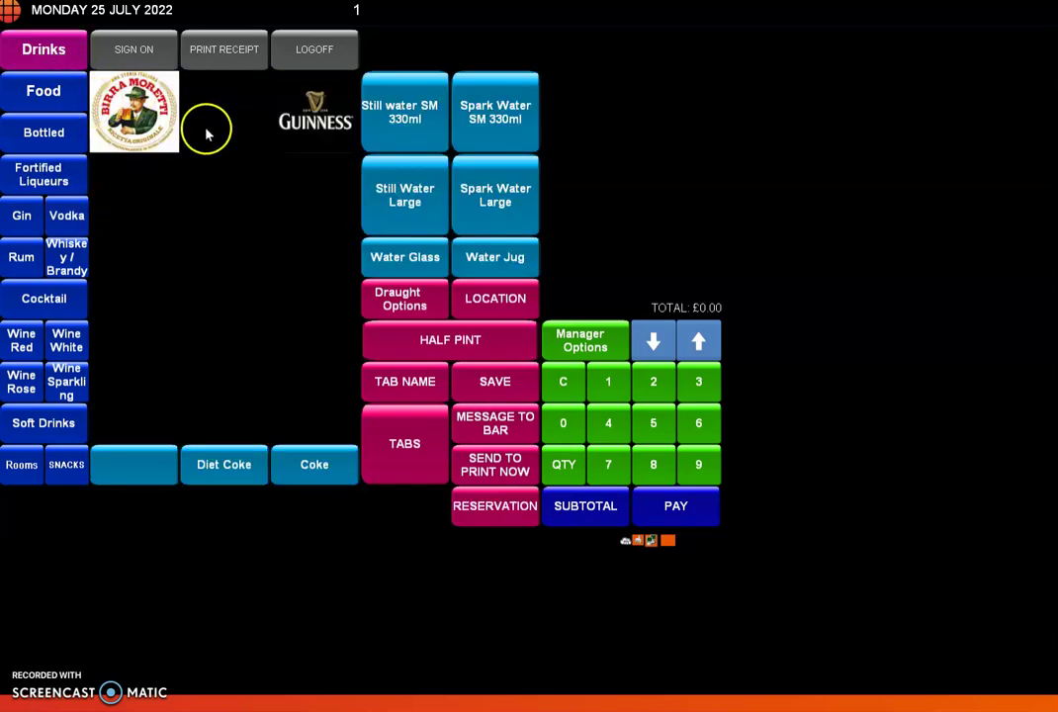
pyautogui.click(69, 255)
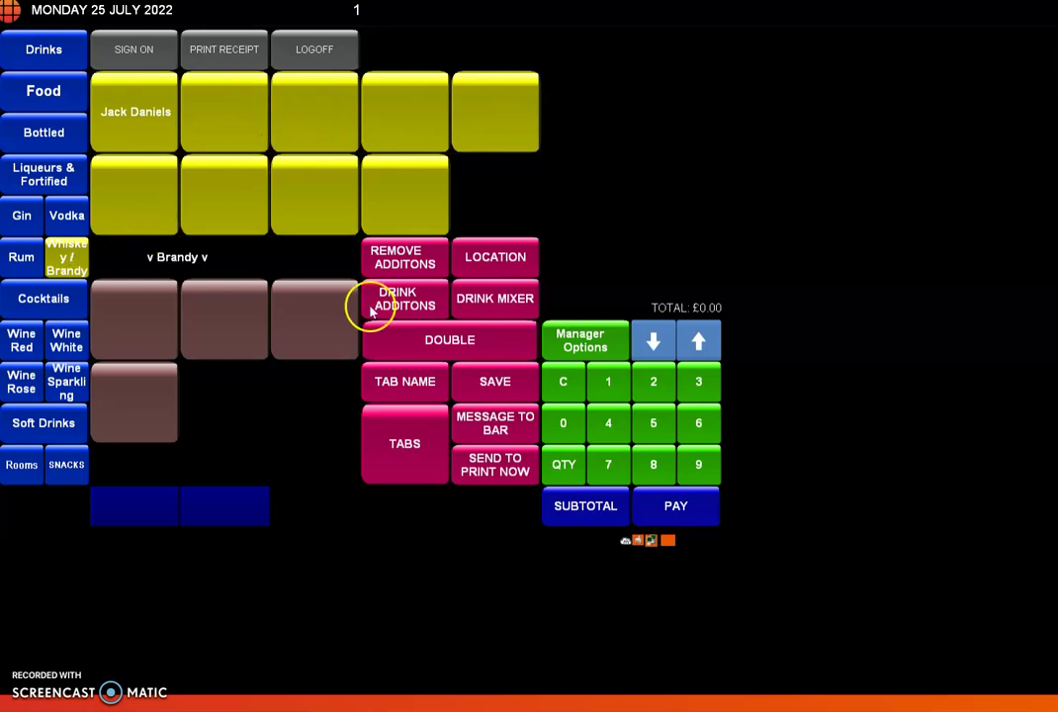
pyautogui.click(586, 335)
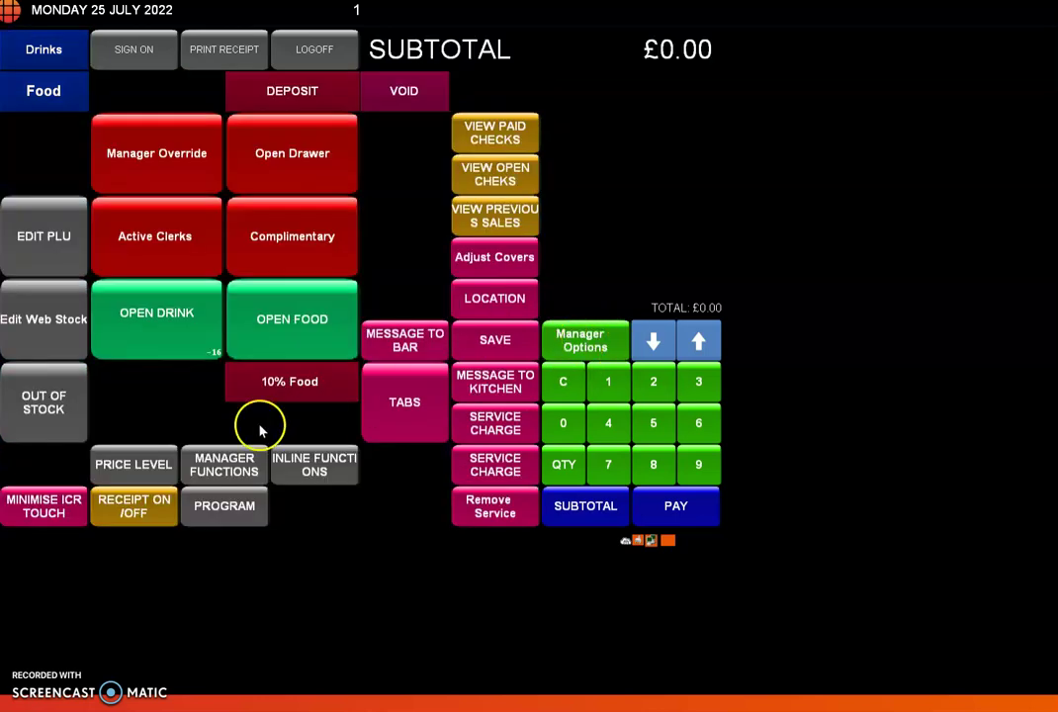
pyautogui.click(44, 504)
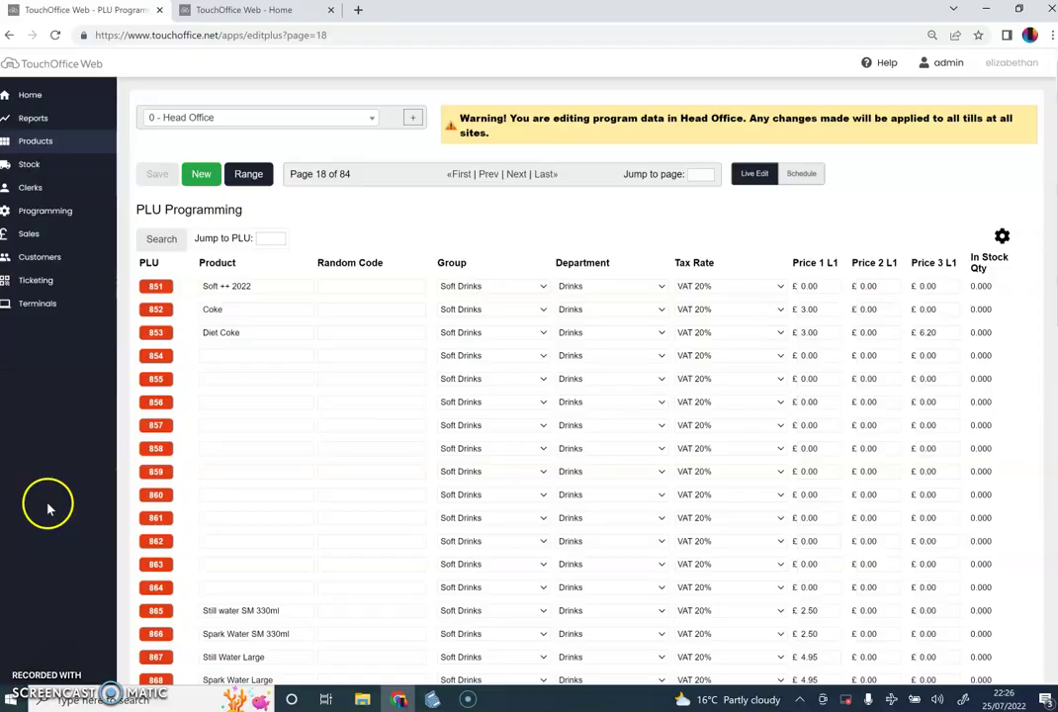
# Step: Page back through the PLU list to page 9 of 84, showing Smirnoff Vodka
pyautogui.click(497, 181)
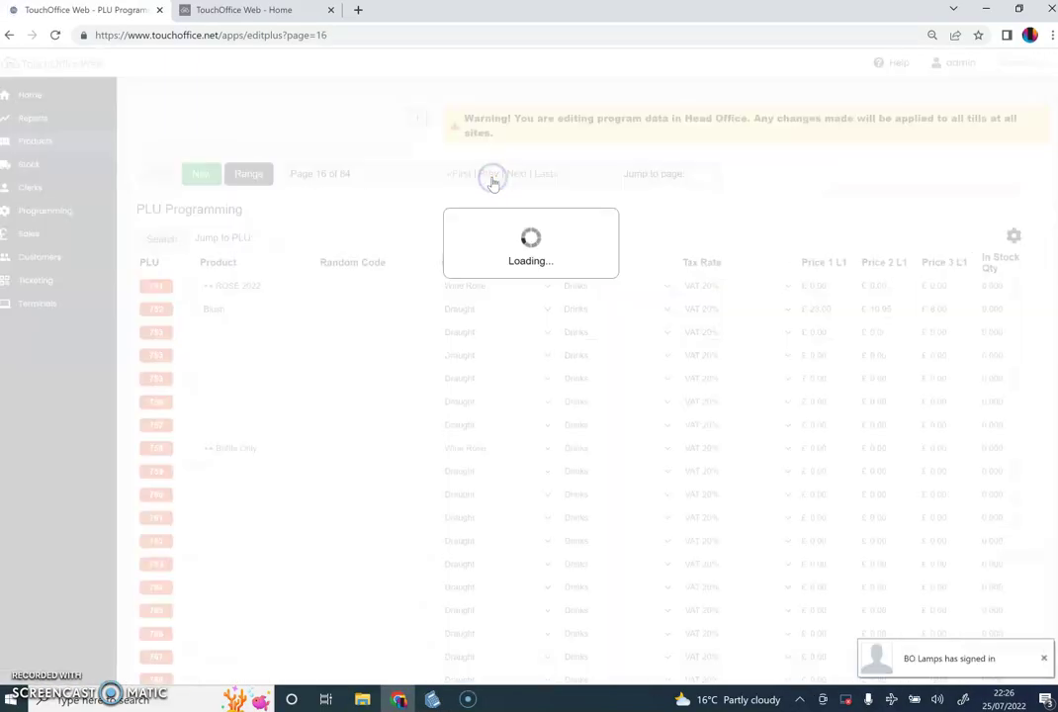
pyautogui.click(492, 176)
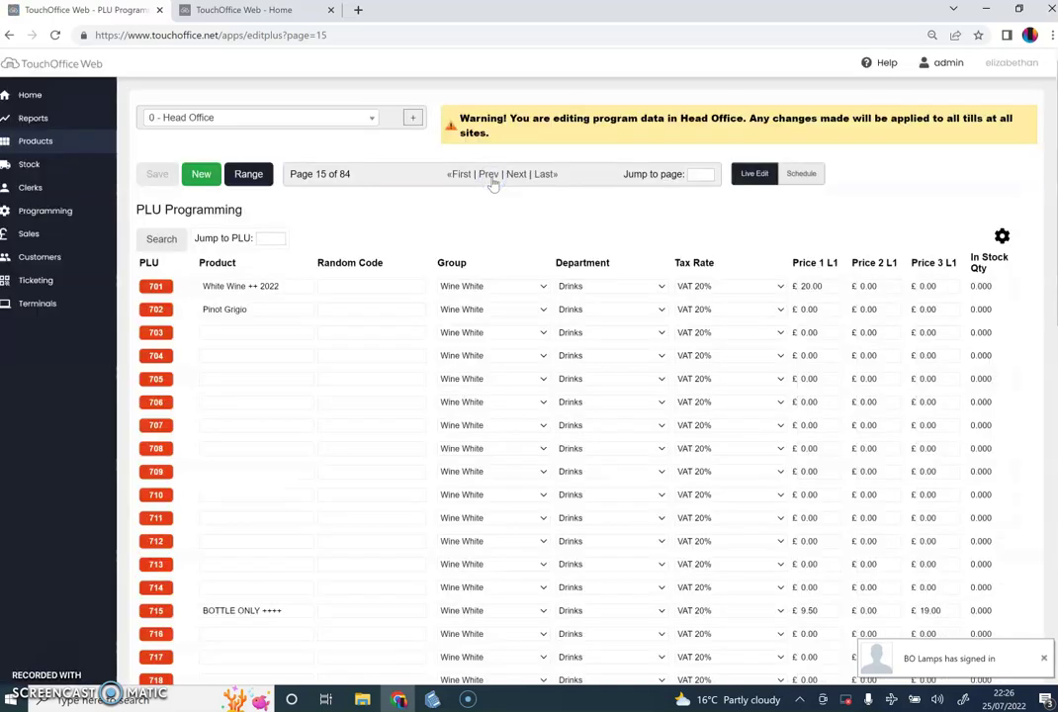
pyautogui.scroll(-1, 493, 183)
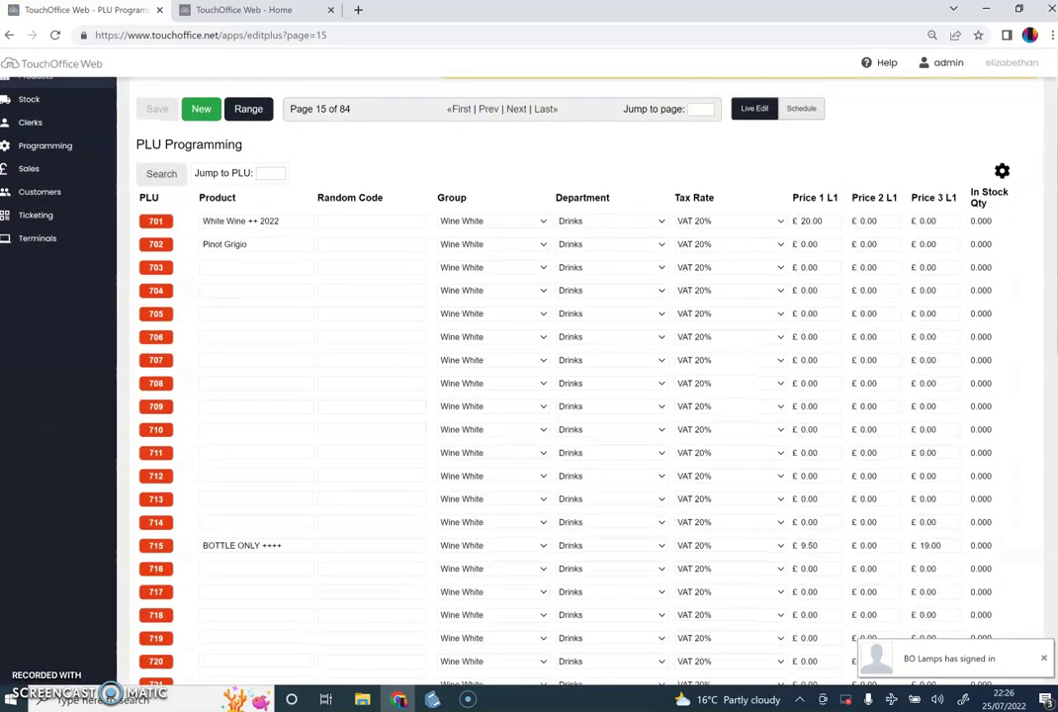
pyautogui.scroll(1, 493, 183)
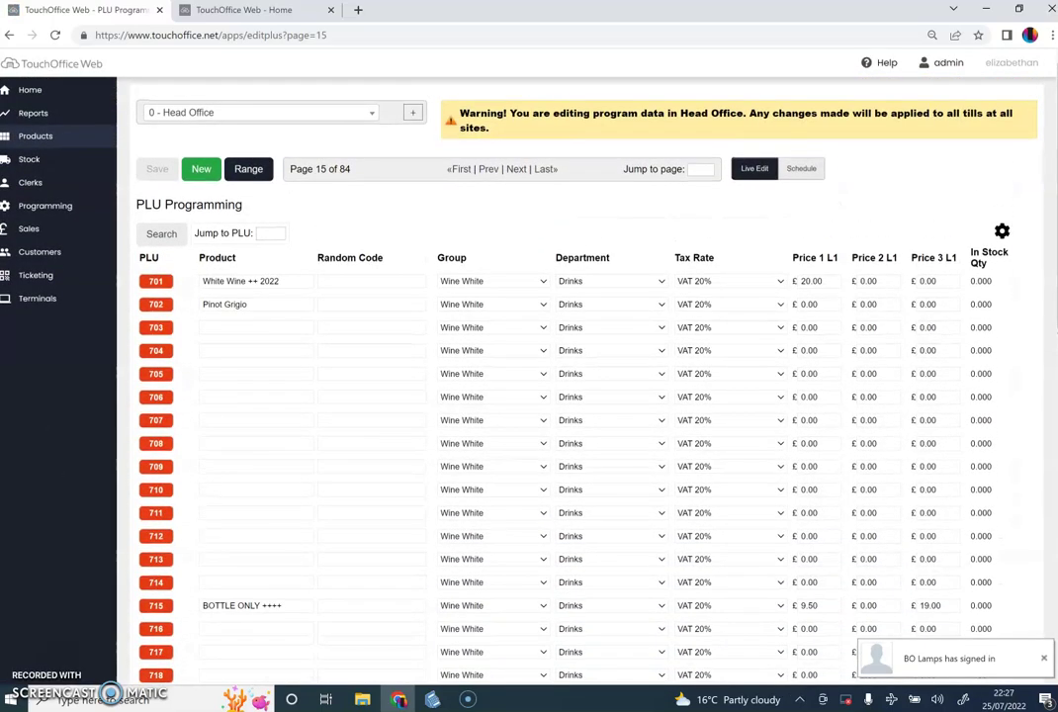
pyautogui.click(495, 169)
pyautogui.click(495, 169)
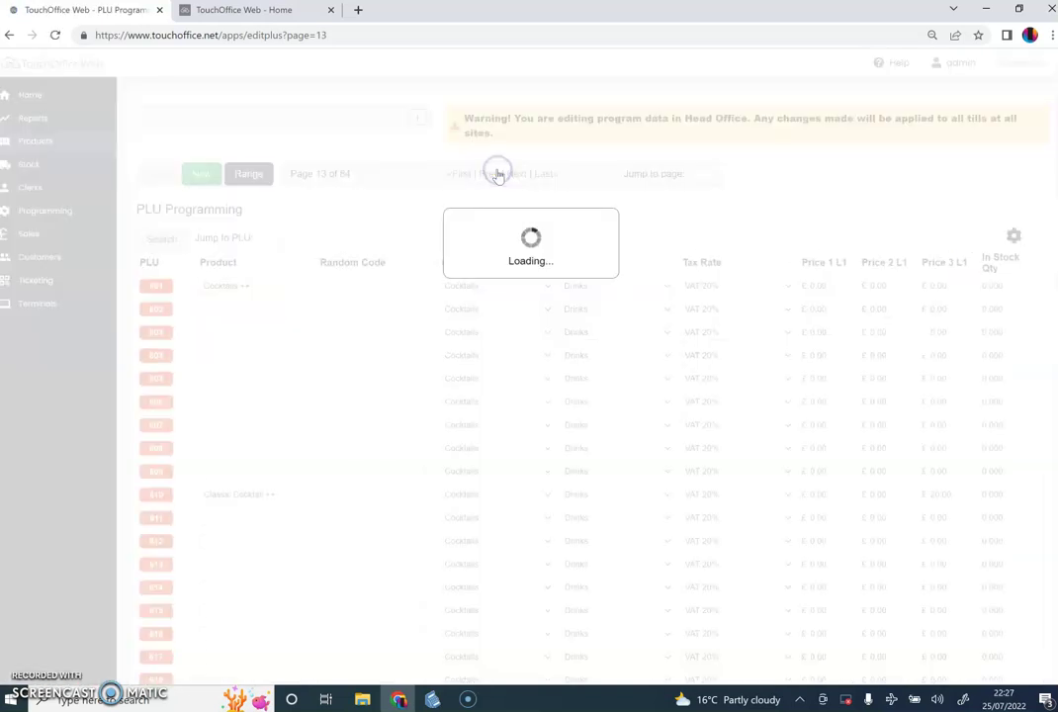
pyautogui.click(496, 173)
pyautogui.click(496, 173)
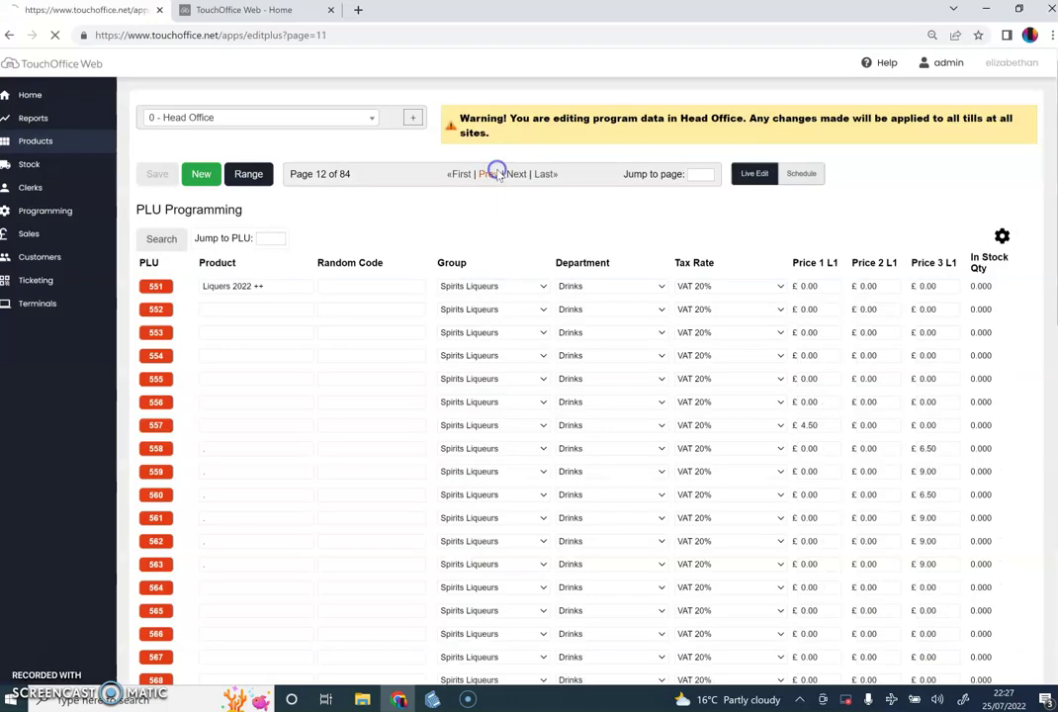
pyautogui.click(497, 172)
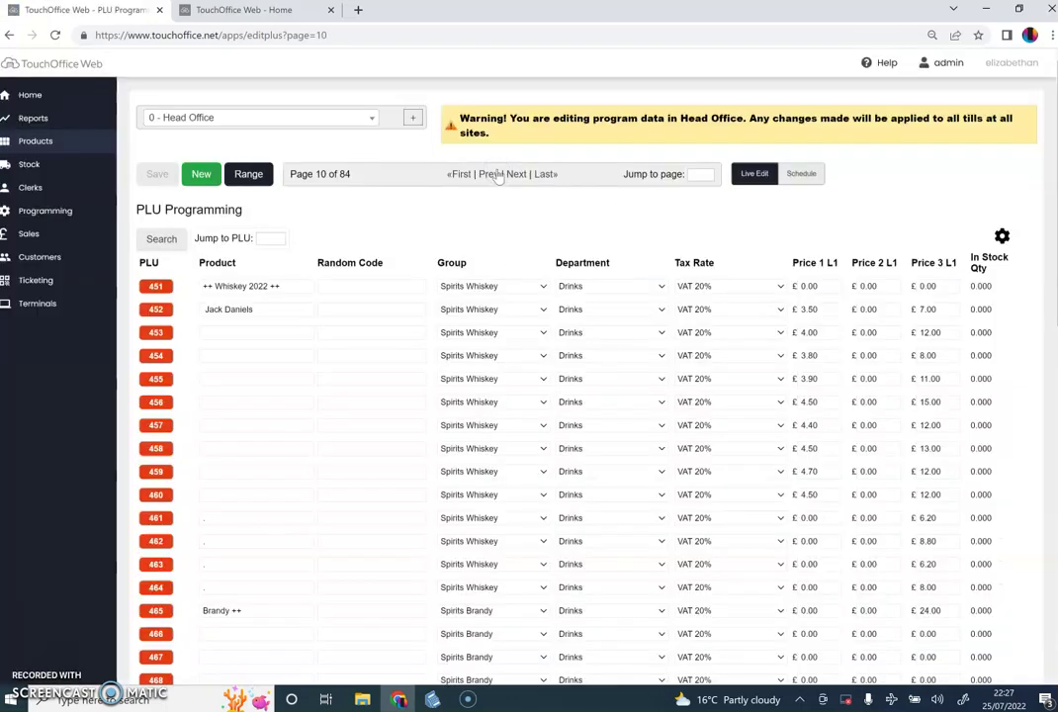
pyautogui.click(488, 173)
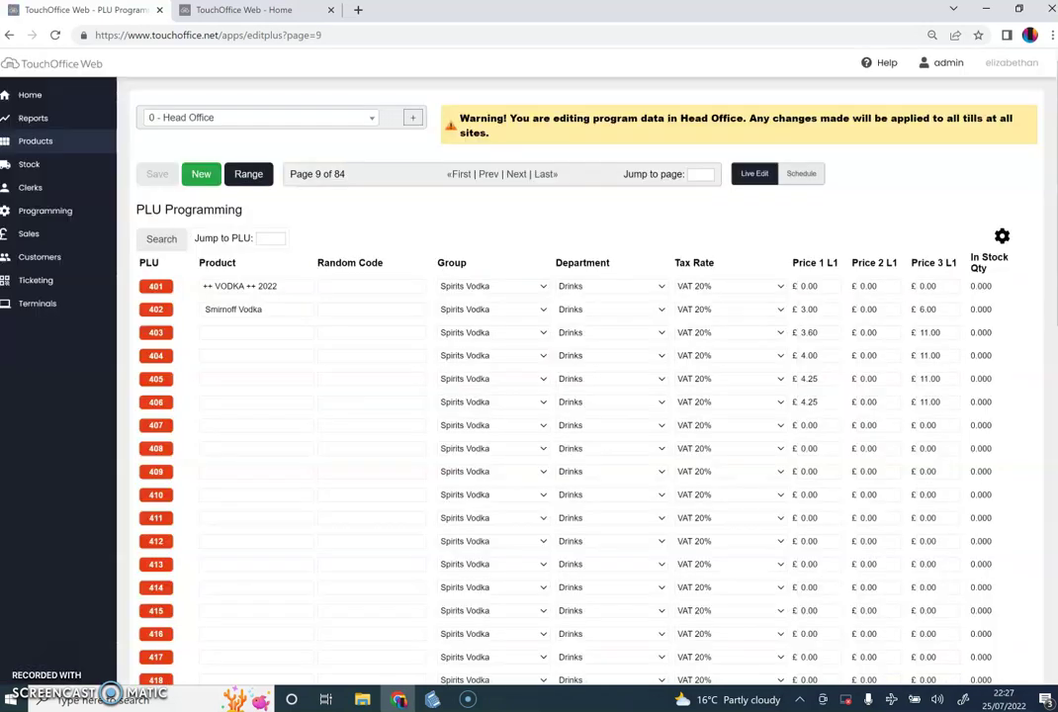